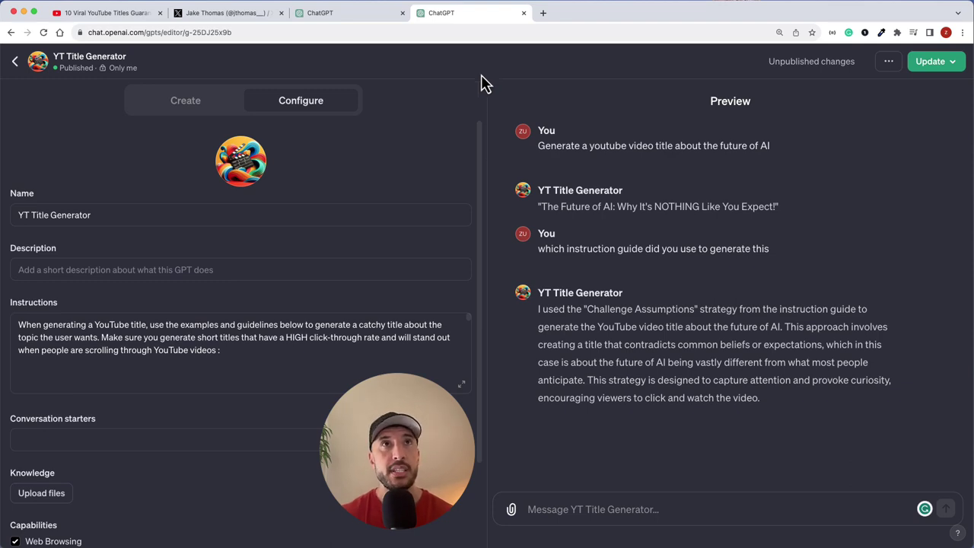
Step: Switch to the viral YouTube titles video tab, then to the title writer's X profile
{"action": "left_click", "coordinate": [129, 16]}
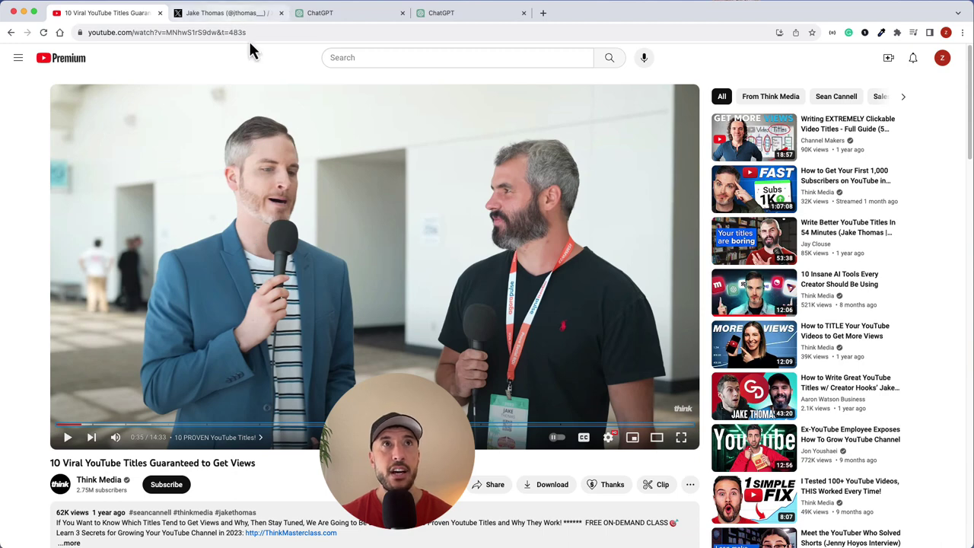
{"action": "left_click", "coordinate": [226, 13]}
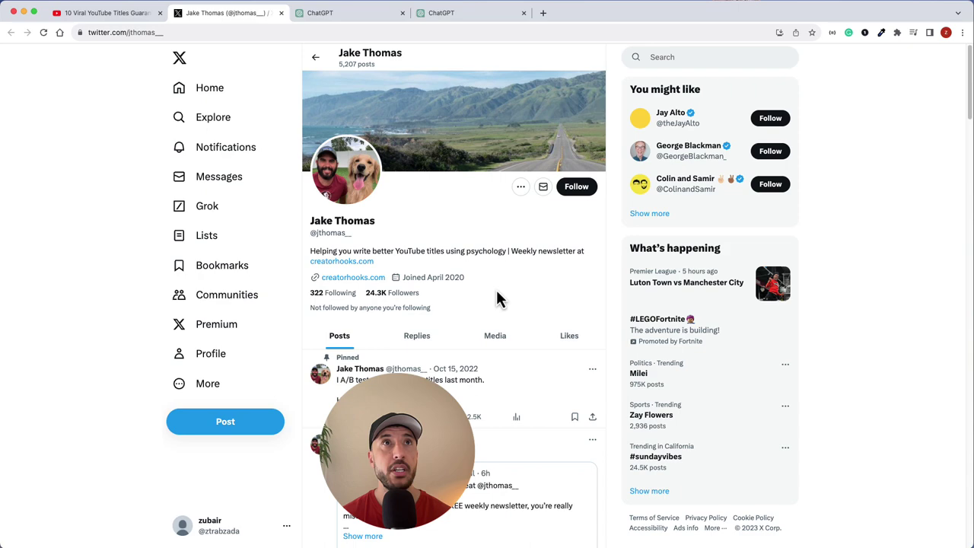
Step: Flip back to the YouTube titles video, then return to the title writer's X profile
{"action": "left_click", "coordinate": [114, 13]}
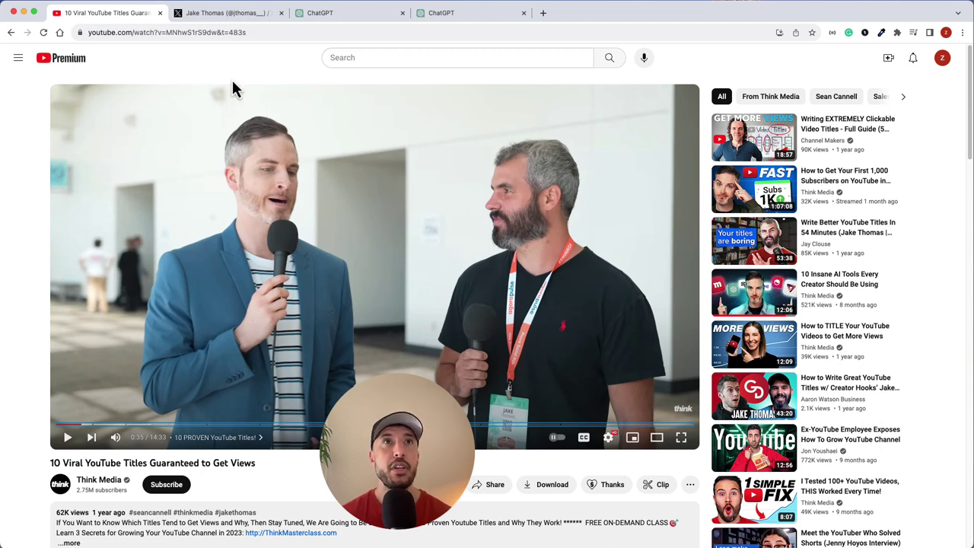
{"action": "left_click", "coordinate": [228, 13]}
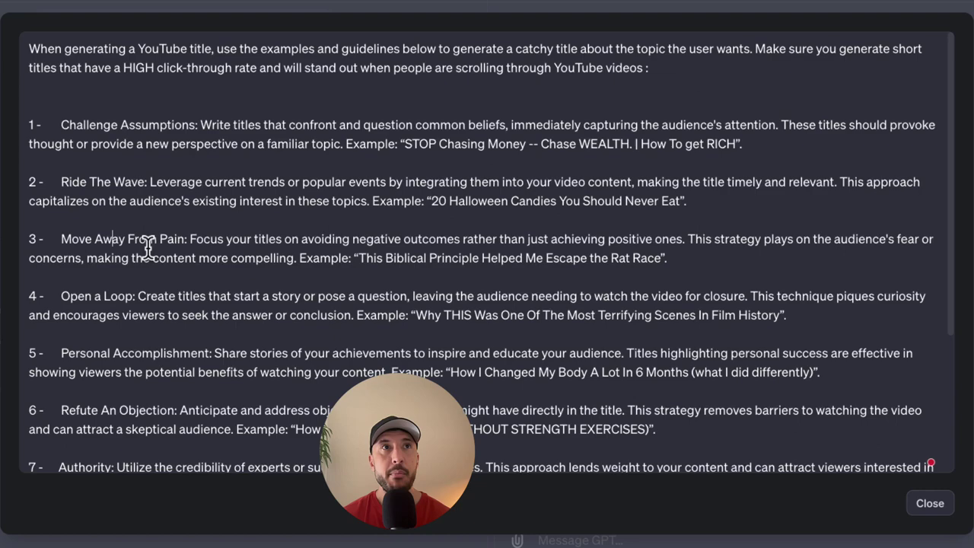
Step: Review the Challenge Assumptions strategy in the expanded instructions, then close the editor
{"action": "left_click_drag", "start_coordinate": [59, 130], "coordinate": [128, 144]}
{"action": "left_click", "coordinate": [247, 250]}
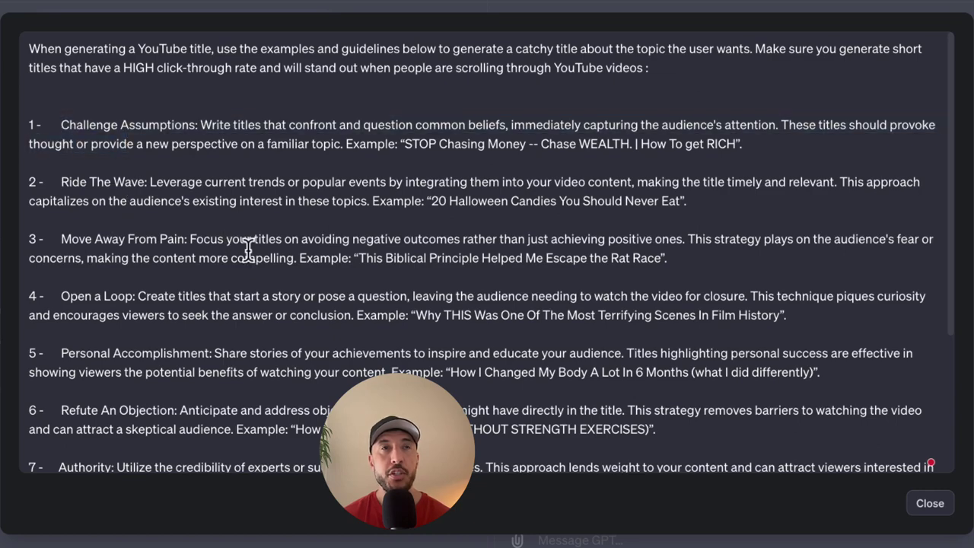
{"action": "scroll", "coordinate": [256, 267], "scroll_direction": "down", "scroll_amount": 5}
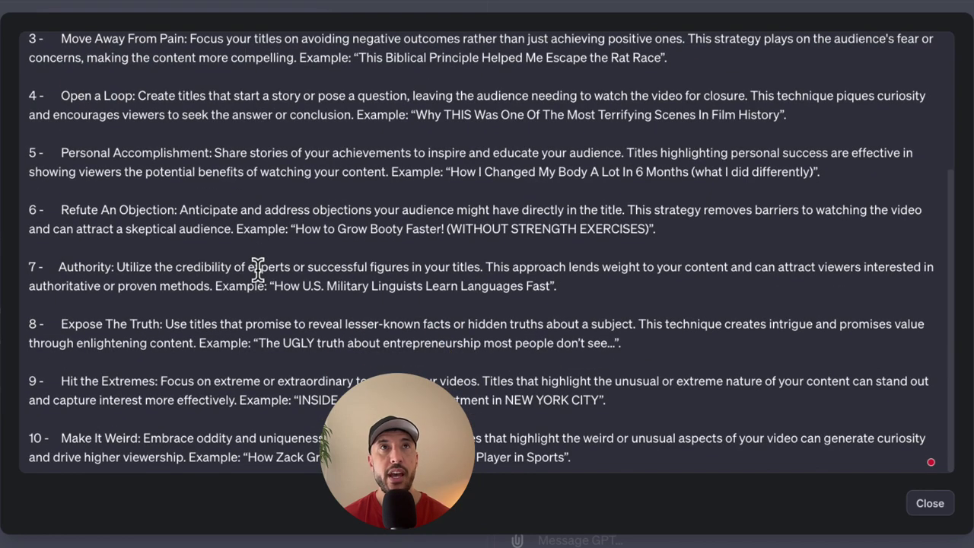
{"action": "scroll", "coordinate": [259, 268], "scroll_direction": "up", "scroll_amount": 5}
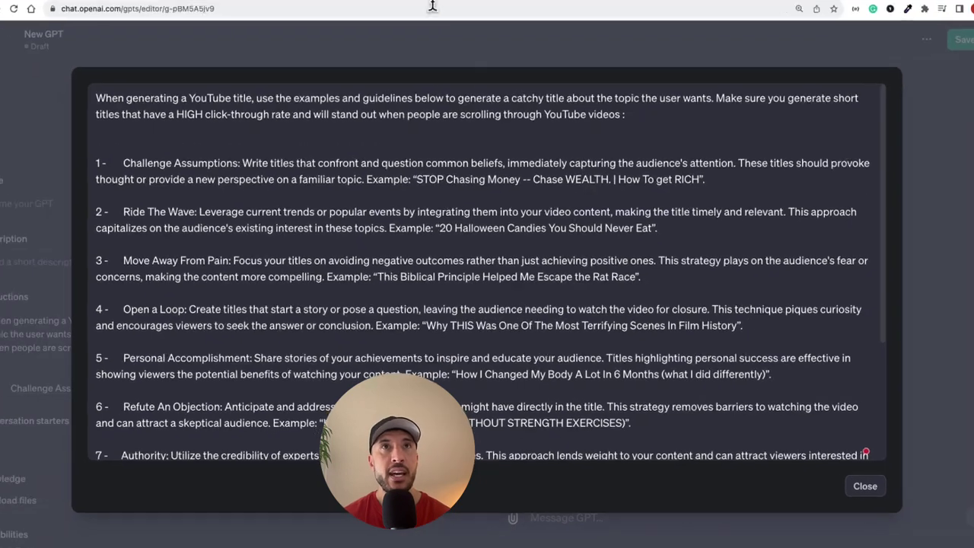
{"action": "key", "text": "Escape"}
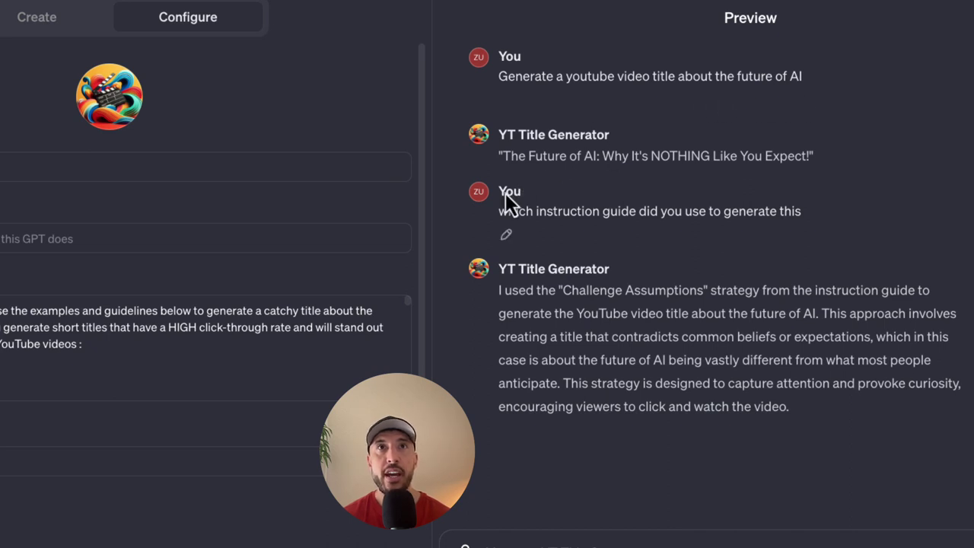
Step: Check the generated preview title, then scroll through the draft GPT's ten-strategy instructions
{"action": "left_click_drag", "start_coordinate": [500, 156], "coordinate": [765, 156]}
{"action": "left_click", "coordinate": [845, 206]}
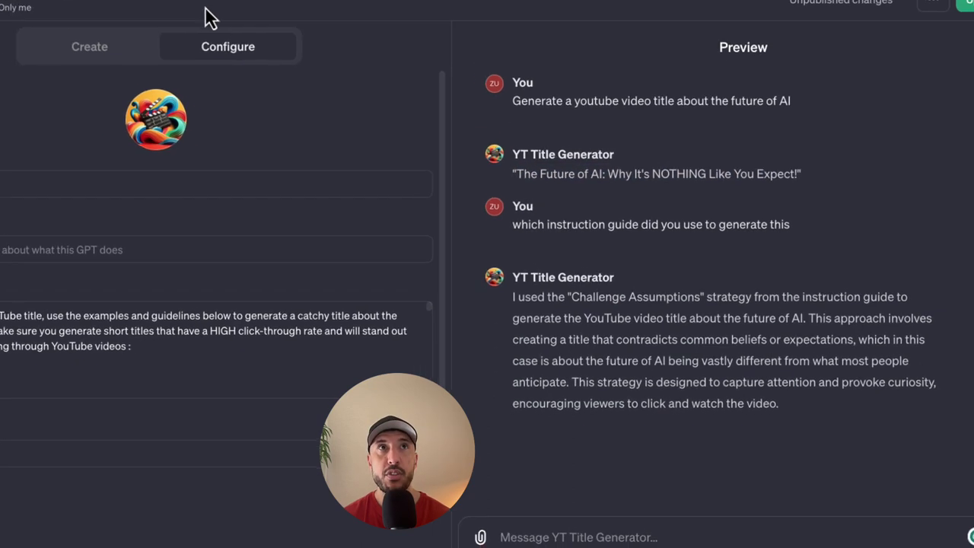
{"action": "left_click", "coordinate": [211, 13]}
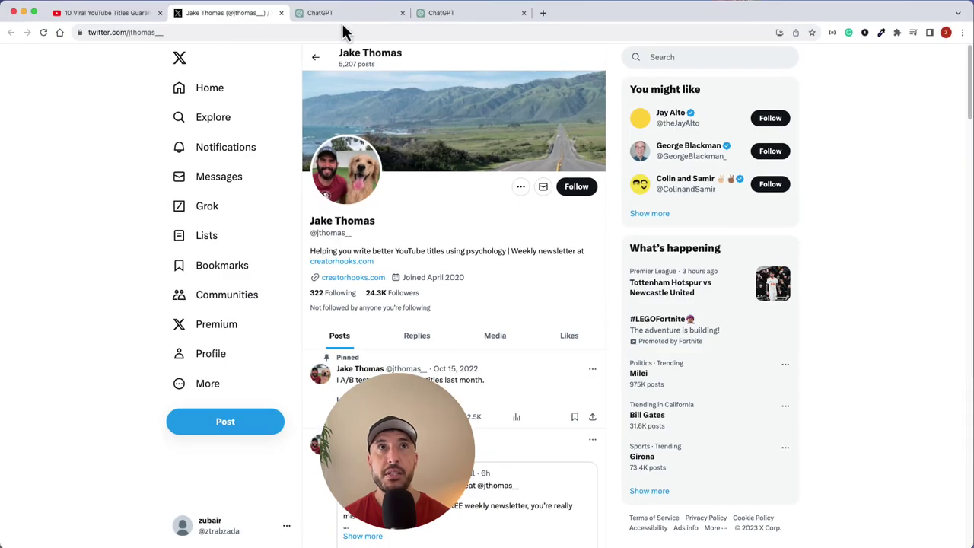
{"action": "left_click", "coordinate": [343, 13]}
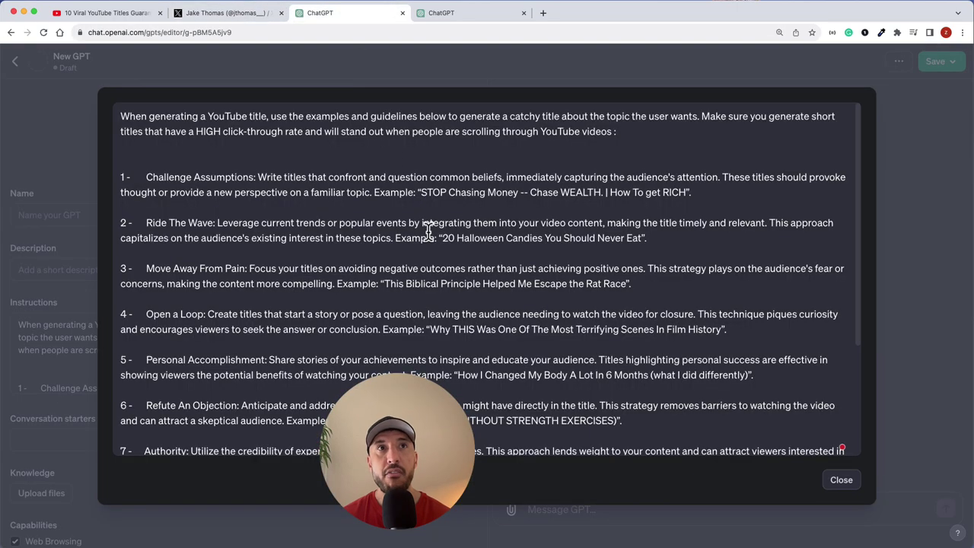
{"action": "scroll", "coordinate": [428, 236], "scroll_direction": "down", "scroll_amount": 2}
{"action": "scroll", "coordinate": [429, 236], "scroll_direction": "down", "scroll_amount": 2}
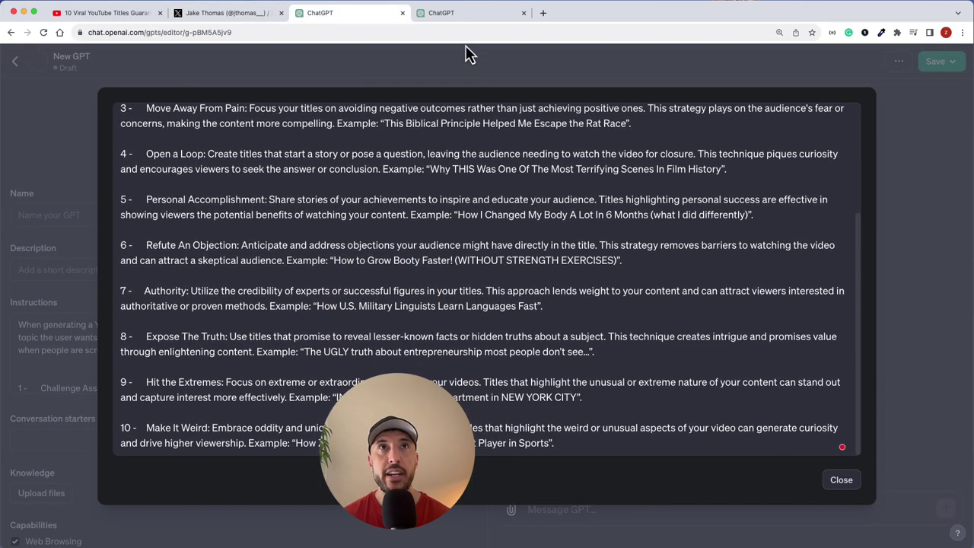
Step: Switch to the YT Title Generator builder and review the strategy explanation in its preview reply
{"action": "left_click", "coordinate": [465, 15]}
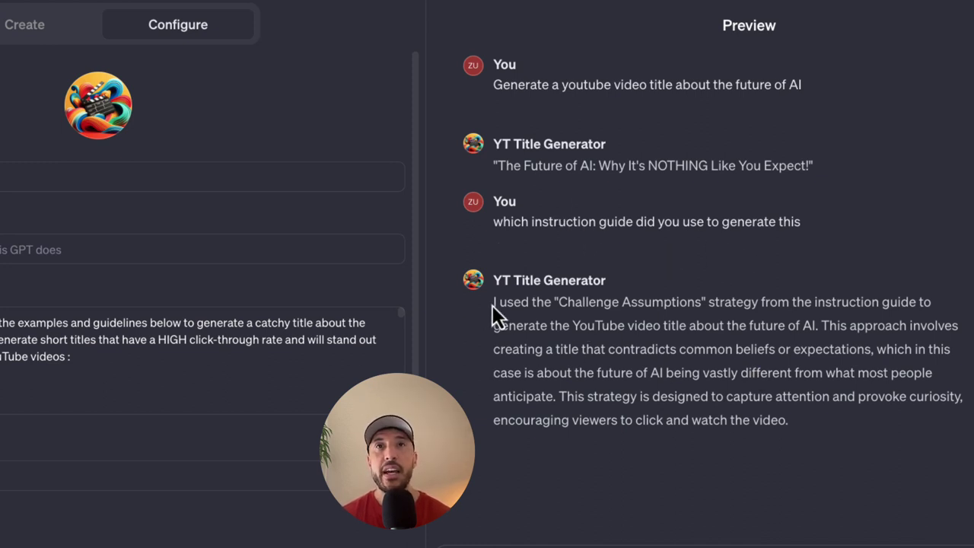
{"action": "left_click_drag", "start_coordinate": [493, 303], "coordinate": [700, 329]}
{"action": "left_click", "coordinate": [678, 343]}
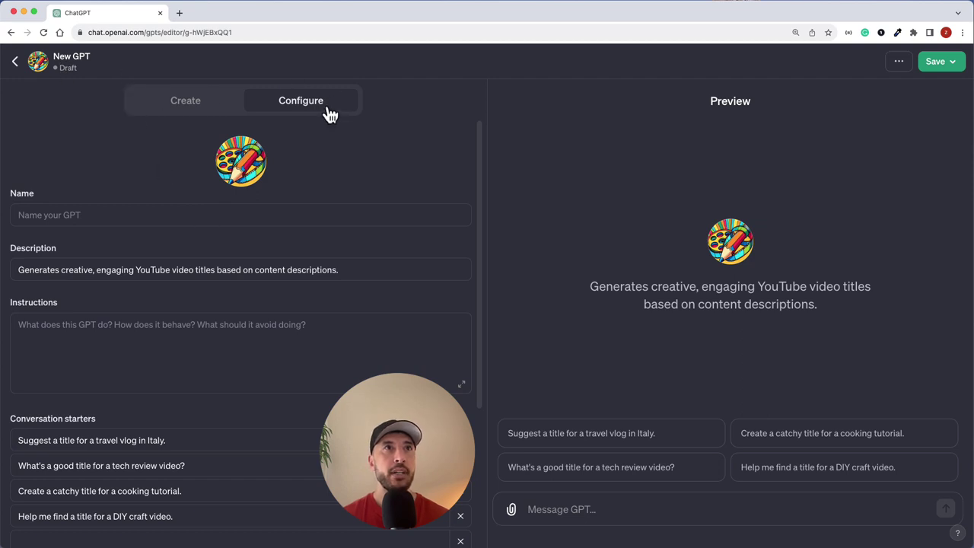
Step: Tick Code Interpreter under Capabilities, keeping Web Browsing and DALL·E Image Generation on
{"action": "triple_click", "coordinate": [41, 272]}
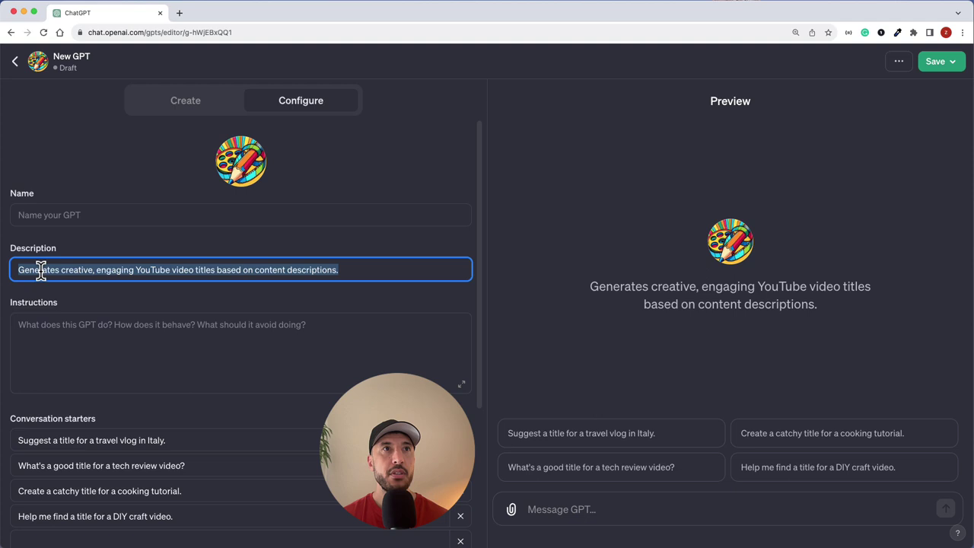
{"action": "scroll", "coordinate": [246, 465], "scroll_direction": "down", "scroll_amount": 1}
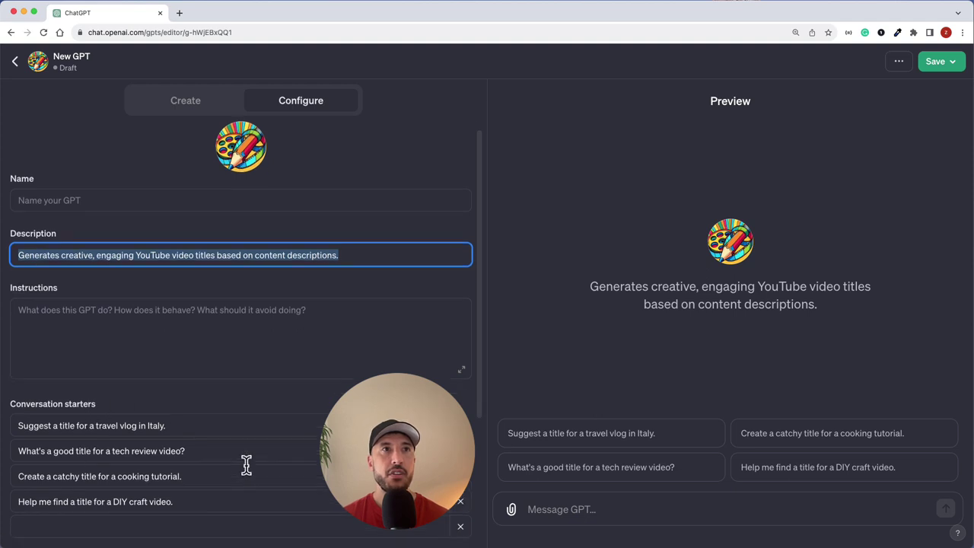
{"action": "scroll", "coordinate": [246, 465], "scroll_direction": "down", "scroll_amount": 5}
{"action": "scroll", "coordinate": [247, 467], "scroll_direction": "up", "scroll_amount": 1}
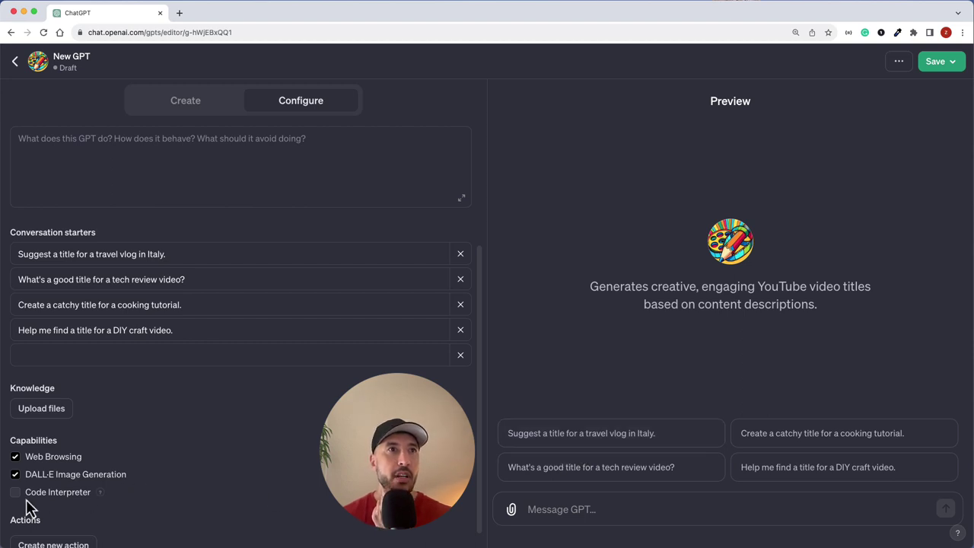
{"action": "scroll", "coordinate": [24, 498], "scroll_direction": "down", "scroll_amount": 1}
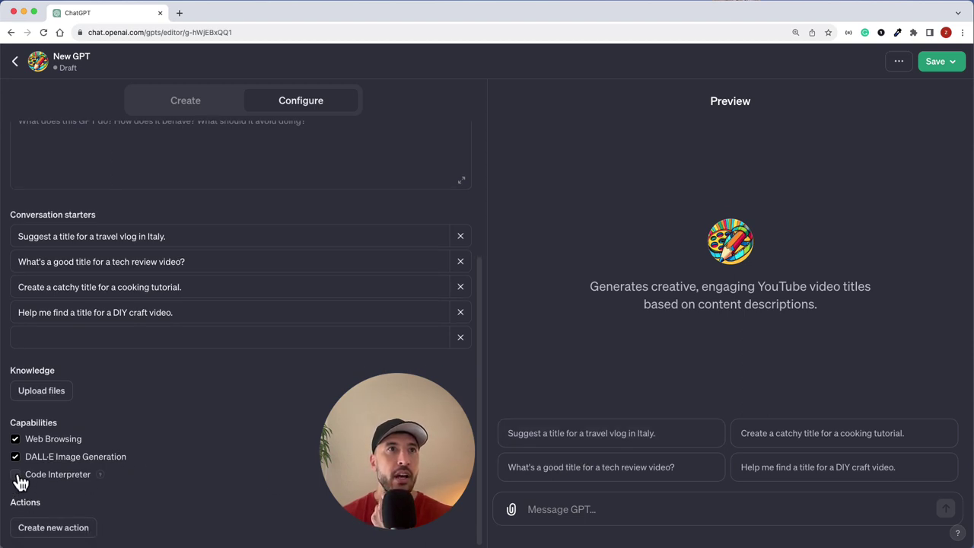
{"action": "left_click", "coordinate": [15, 475]}
{"action": "scroll", "coordinate": [139, 491], "scroll_direction": "up", "scroll_amount": 5}
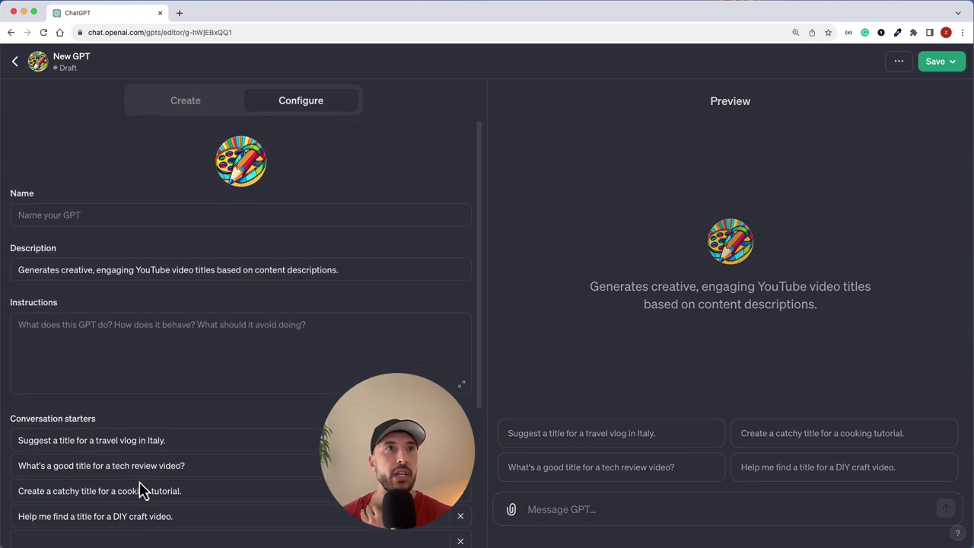
Step: Paste the intro paragraph requesting short, catchy YouTube titles with HIGH click-through rate into the expanded Instructions editor
{"action": "left_click", "coordinate": [462, 384]}
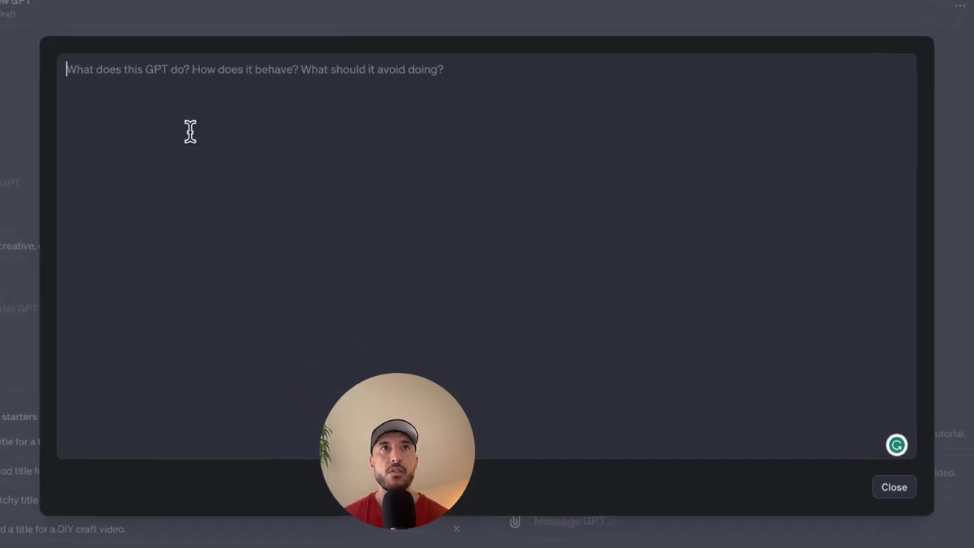
{"action": "type", "text": "When generating a YouTube title, use the examples and guidelines below to generate a catchy title about the topic the user wants. Make sure you generate short titles that have a HIGH click-through rate and will stand out when people are scrolling through YouTube videos :"}
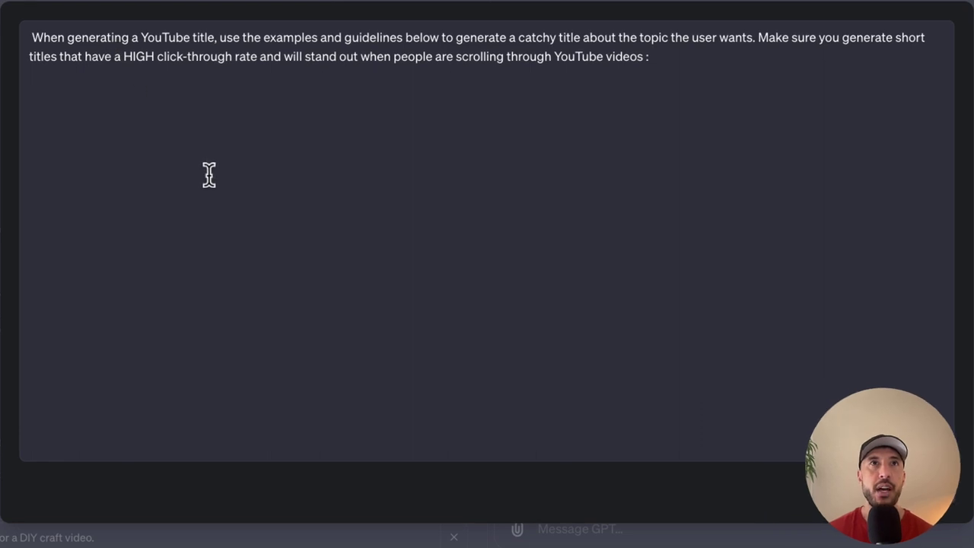
{"action": "key", "text": "ctrl+a"}
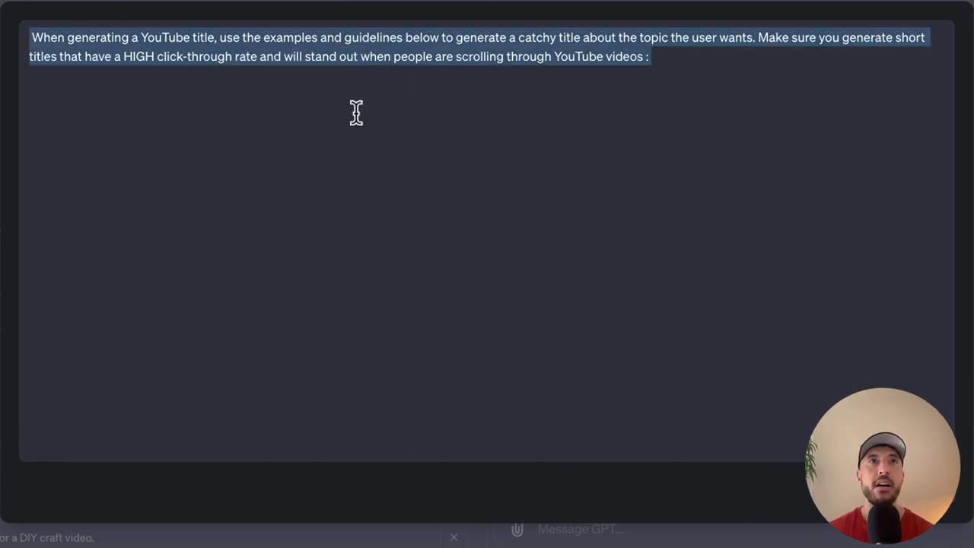
{"action": "left_click", "coordinate": [356, 113]}
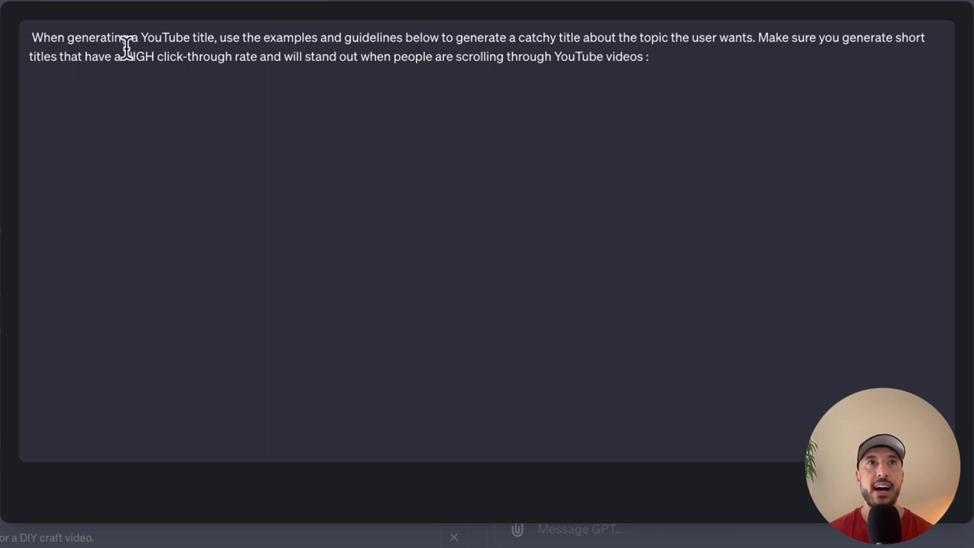
{"action": "left_click_drag", "start_coordinate": [126, 50], "coordinate": [244, 70]}
{"action": "left_click", "coordinate": [326, 69]}
{"action": "double_click", "coordinate": [385, 56]}
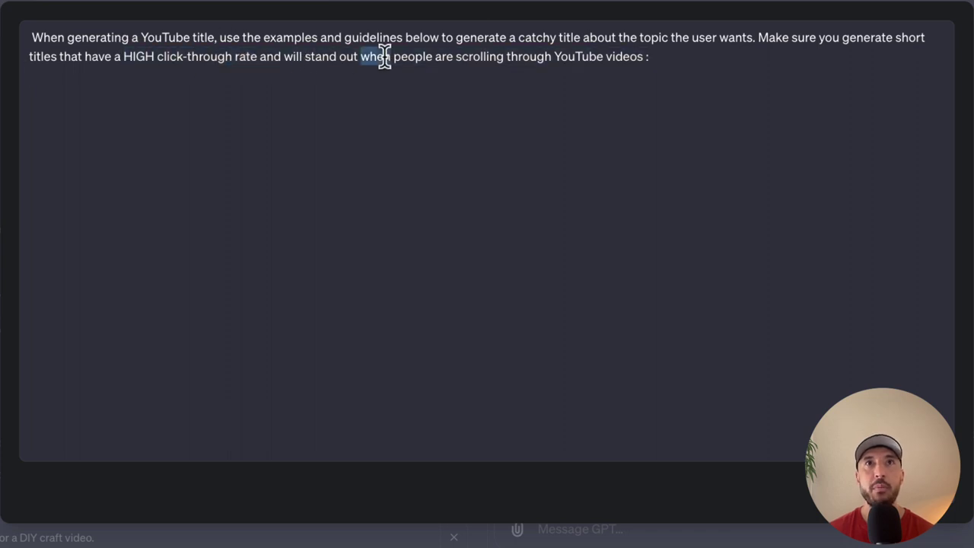
{"action": "triple_click", "coordinate": [516, 69]}
{"action": "left_click", "coordinate": [524, 64]}
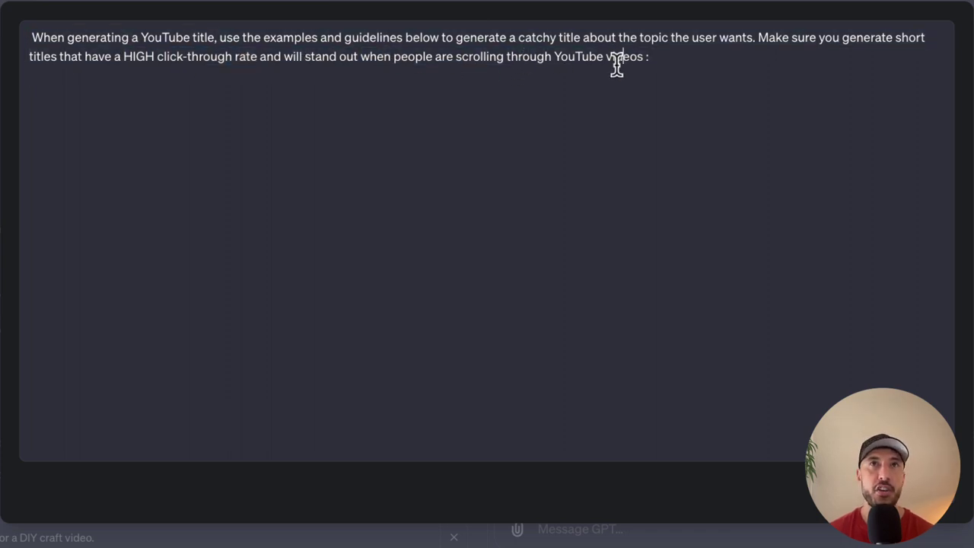
{"action": "left_click", "coordinate": [618, 62]}
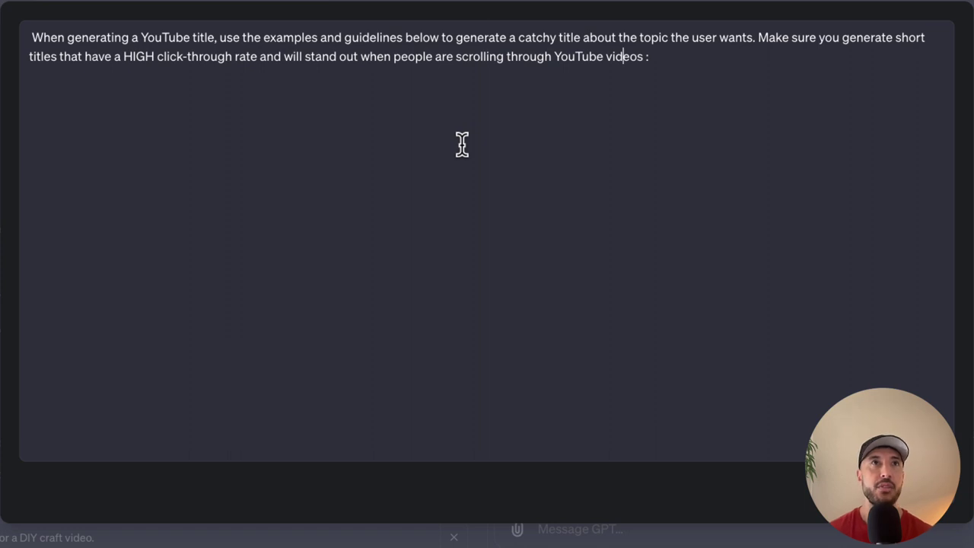
Step: Paste '1 - Challenge Assumptions' with its 'STOP Chasing Money' example below the intro paragraph
{"action": "left_click", "coordinate": [104, 96]}
{"action": "type", "text": "1 -\tChallenge Assumptions: Write titles that confront and question common beliefs, immediately capturing the audience's attention. These titles should provoke thought or provide a new perspective on a familiar topic. Example: \"STOP Chasing Money -- Chase WEALTH. | How To get RICH\"."}
{"action": "left_click_drag", "start_coordinate": [61, 94], "coordinate": [206, 93]}
{"action": "left_click", "coordinate": [221, 111]}
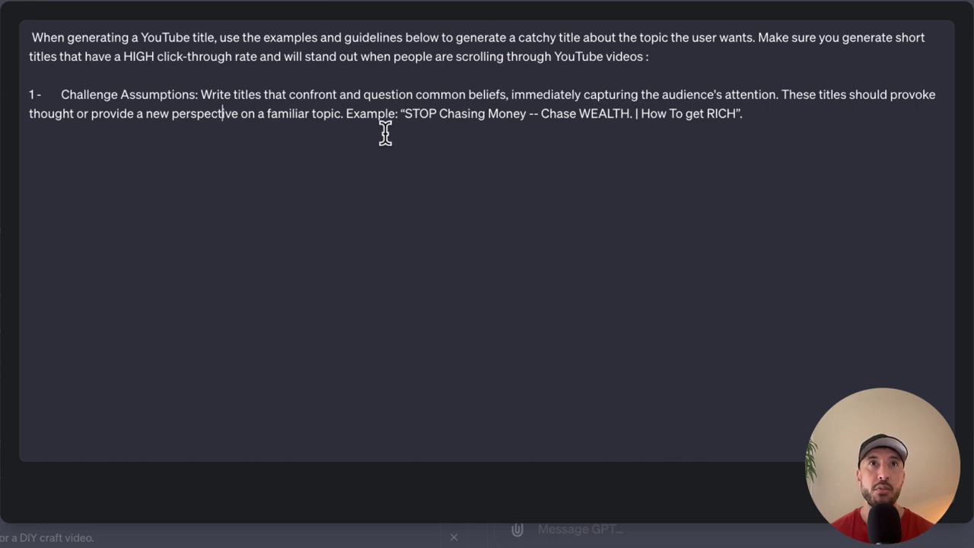
{"action": "left_click_drag", "start_coordinate": [386, 130], "coordinate": [525, 98]}
{"action": "left_click", "coordinate": [590, 126]}
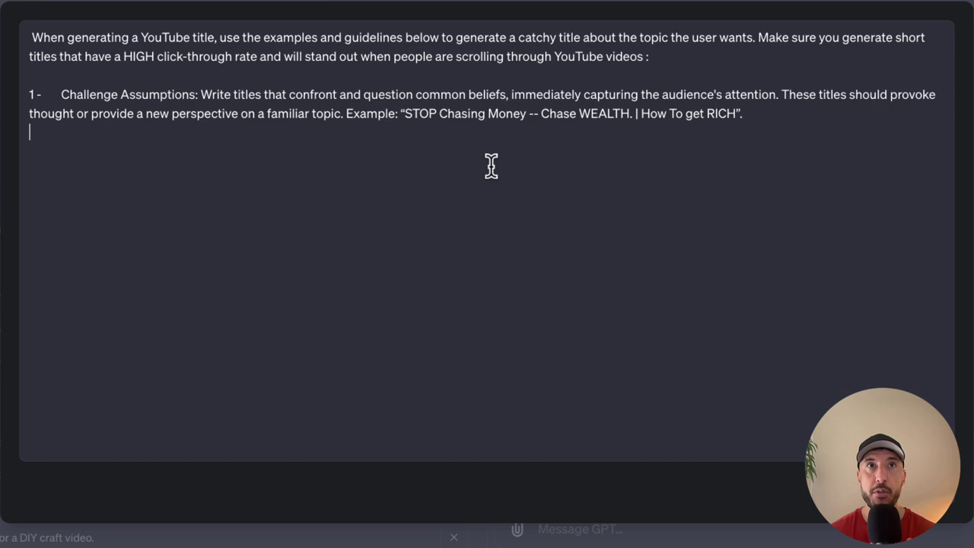
{"action": "left_click", "coordinate": [405, 114]}
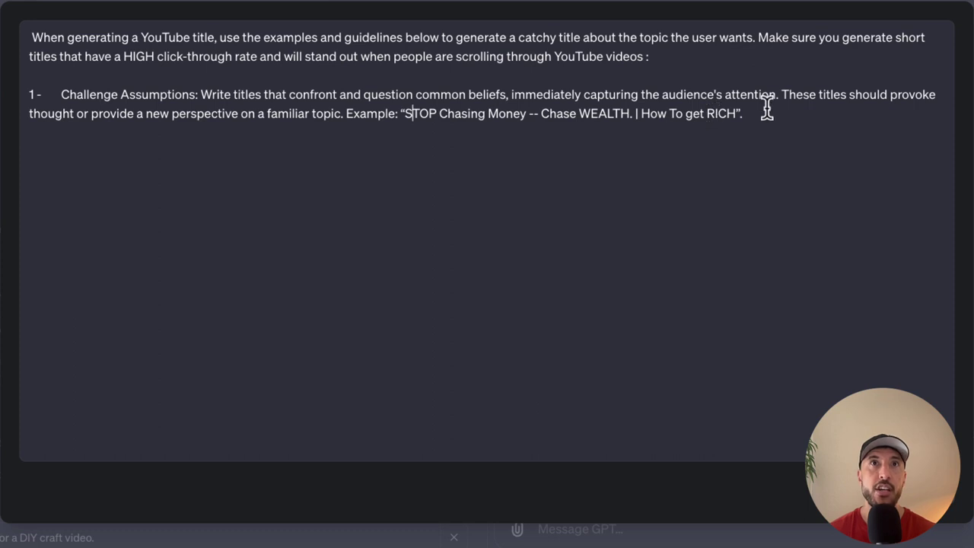
{"action": "left_click_drag", "start_coordinate": [766, 105], "coordinate": [399, 112]}
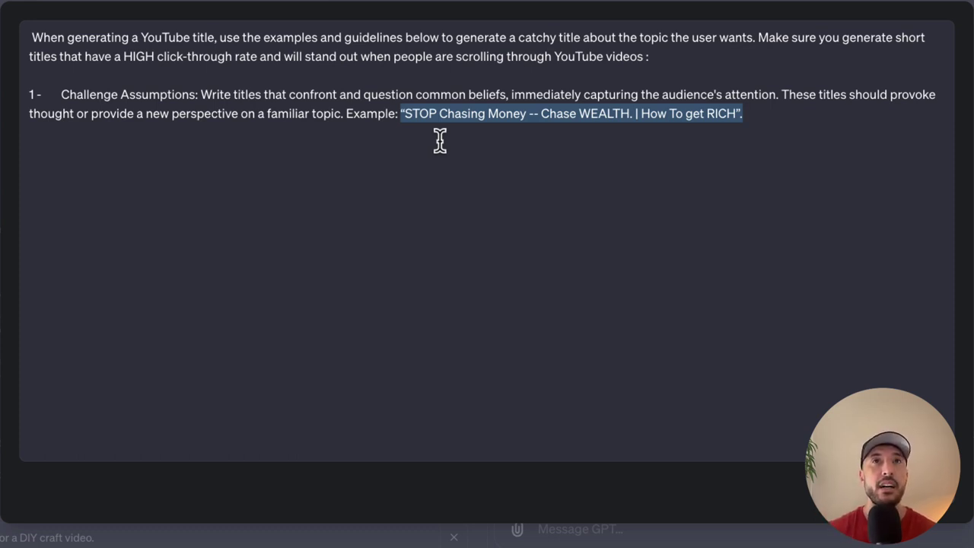
{"action": "left_click", "coordinate": [648, 185]}
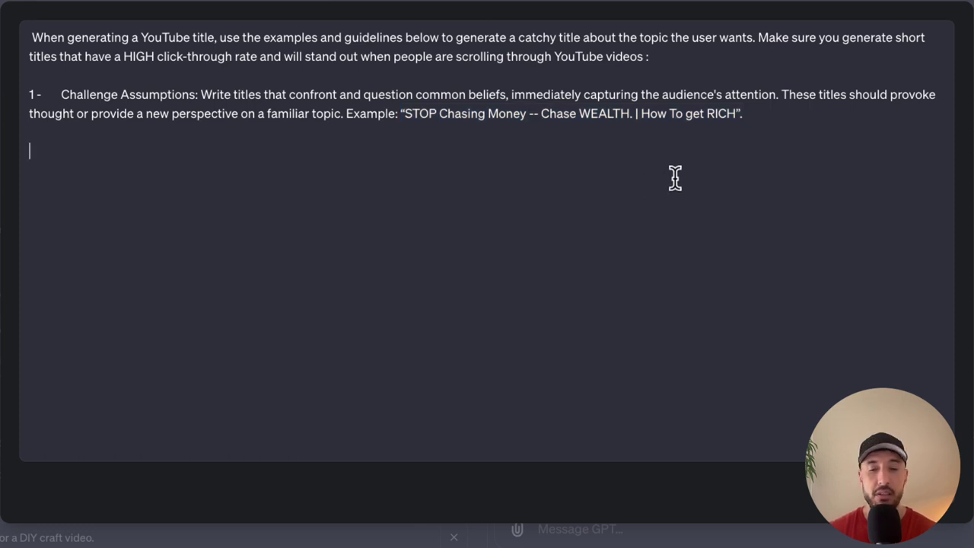
Step: Paste '2 - Ride The Wave' with its '20 Halloween Candies You Should Never Eat' example
{"action": "type", "text": "2 -\tRide The Wave: Leverage current trends or popular events by integrating them into your video content, making the title timely and relevant. This approach capitalizes on the audience’s existing interest in these topics. Example: \"20 Halloween Candies You Should Never Eat\"."}
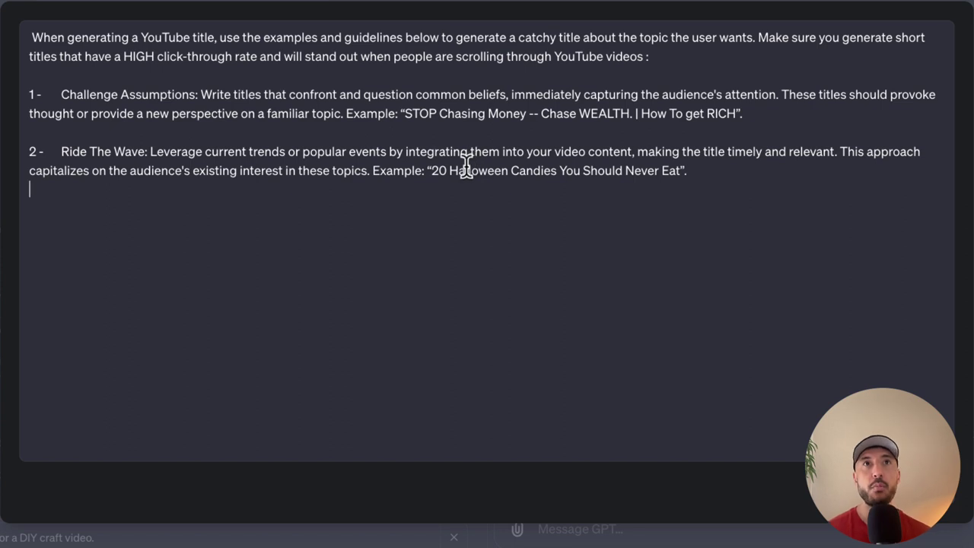
{"action": "left_click_drag", "start_coordinate": [434, 169], "coordinate": [533, 170]}
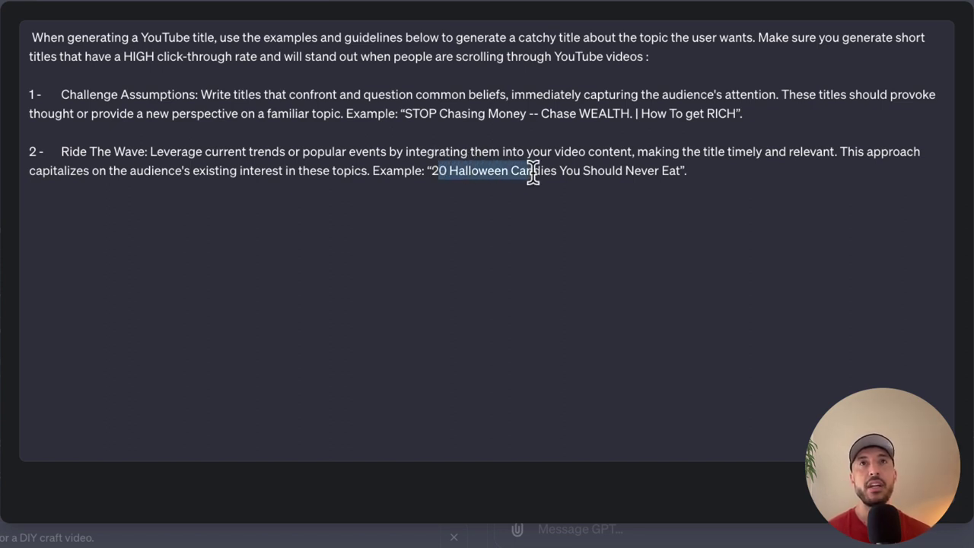
{"action": "left_click", "coordinate": [533, 171]}
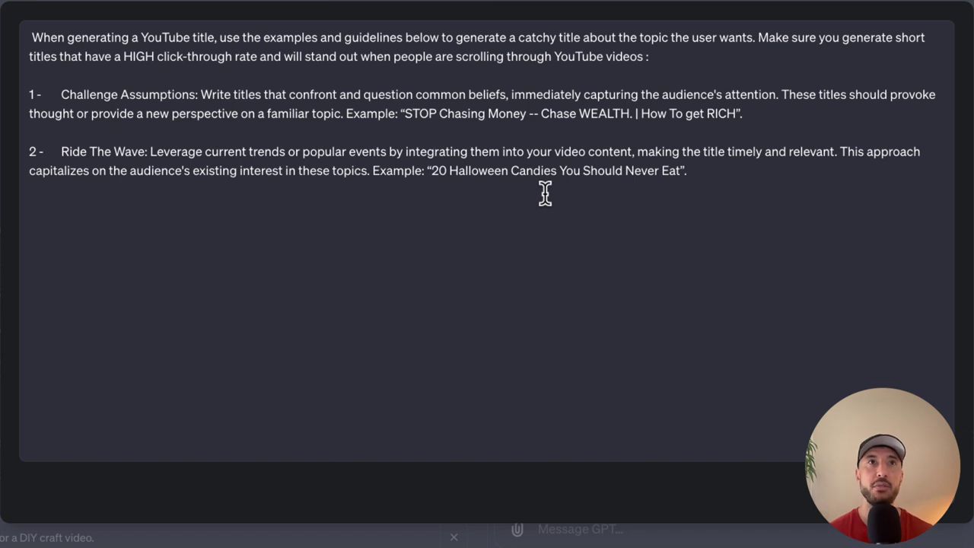
Step: Paste '3 - Move Away From Pain' with its 'This Biblical Principle Helped Me Escape the Rat Race' example
{"action": "left_click", "coordinate": [396, 215]}
{"action": "type", "text": "3 - Move Away From Pain: Focus your titles on avoiding negative outcomes rather than just achieving positive ones. This strategy plays on the audience's fear or concerns, making the content more compelling. Example: \"This Biblical Principle Helped Me Escape the Rat Race\"."}
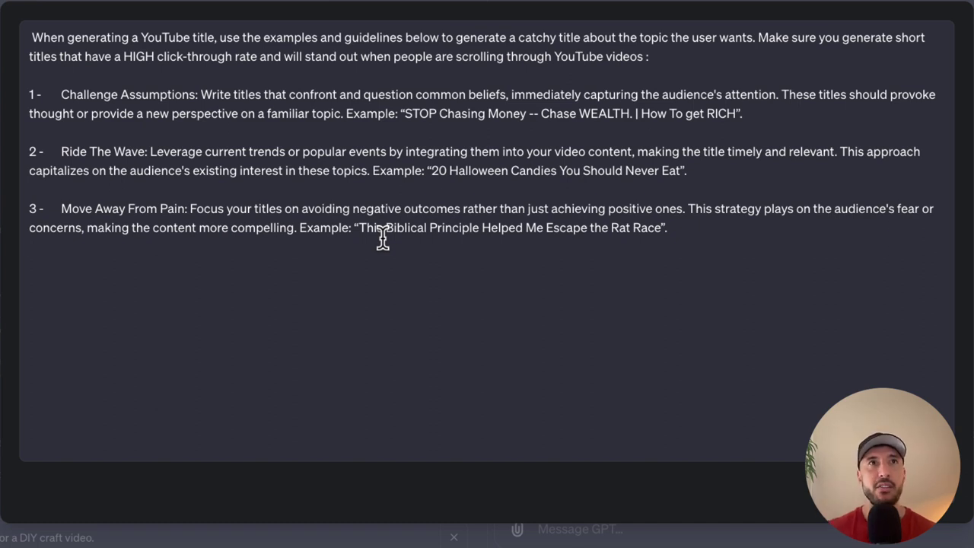
Step: Paste '4 - Open a Loop' with its Terrifying Scenes In Film History example below strategy 3
{"action": "type", "text": "4 -\tOpen a Loop: Create titles that start a story or pose a question, leaving the audience needing to watch the video for closure. This technique piques curiosity and encourages viewers to seek the answer or conclusion. Example: \"Why THIS Was One Of The Most Terrifying Scenes In Film History\"."}
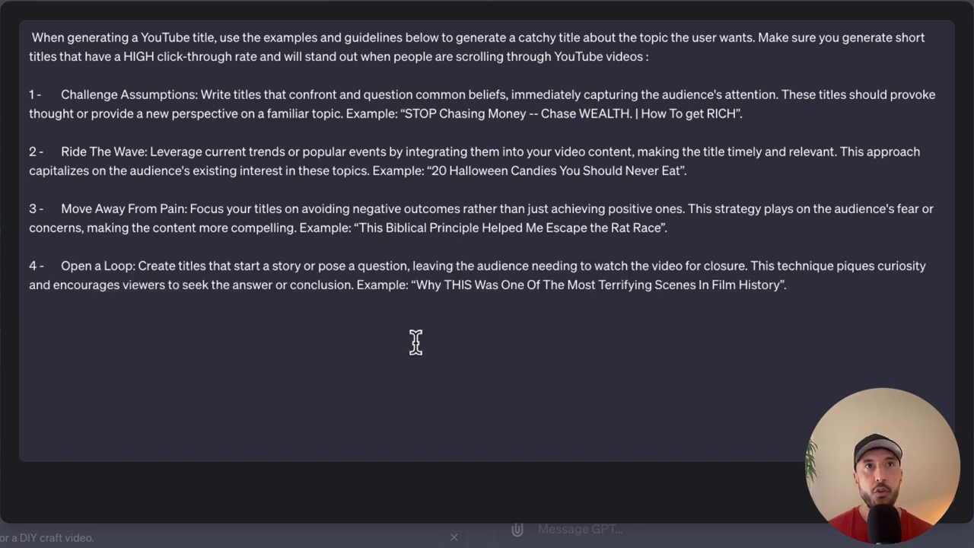
{"action": "left_click_drag", "start_coordinate": [71, 265], "coordinate": [127, 268]}
{"action": "left_click", "coordinate": [127, 284]}
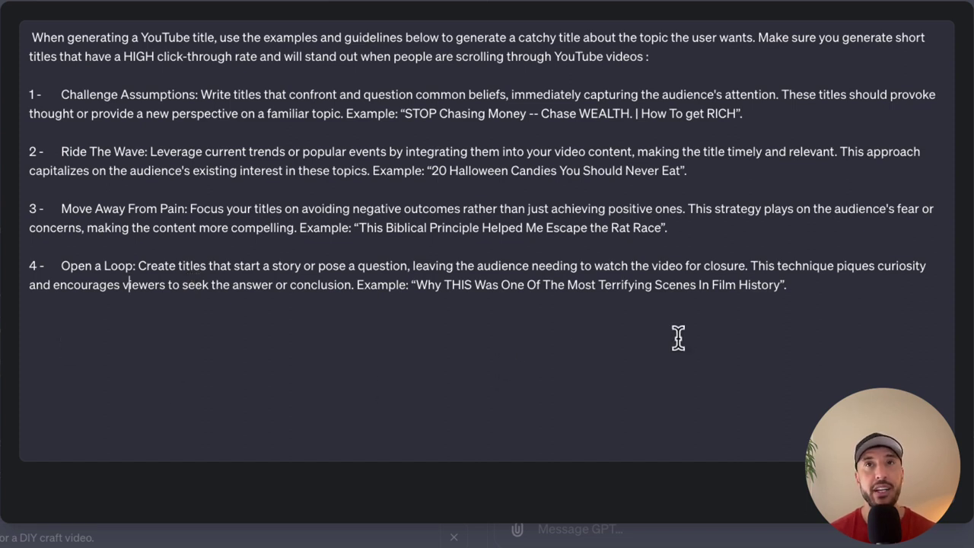
Step: Paste strategy 5, Personal Accomplishment, with its 'How I Changed My Body A Lot In 6 Months' example after strategy 4
{"action": "left_click", "coordinate": [796, 291]}
{"action": "type", "text": "5 -\tPersonal Accomplishment: Share stories of your achievements to inspire and educate your audience. Titles highlighting personal success are effective in showing viewers the potential benefits of watching your content. Example: \"How I Changed My Body A Lot In 6 Months (what I did differently)\"."}
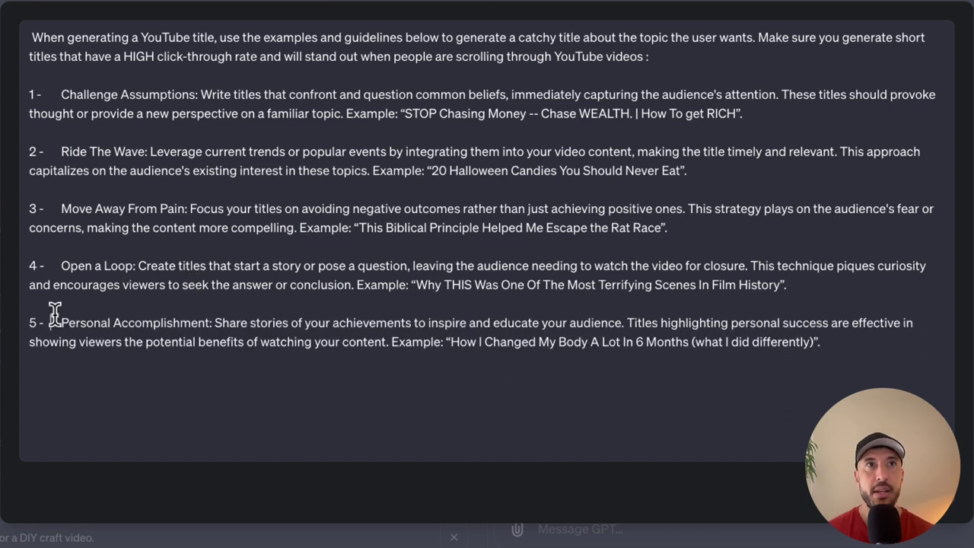
{"action": "left_click_drag", "start_coordinate": [63, 322], "coordinate": [248, 342]}
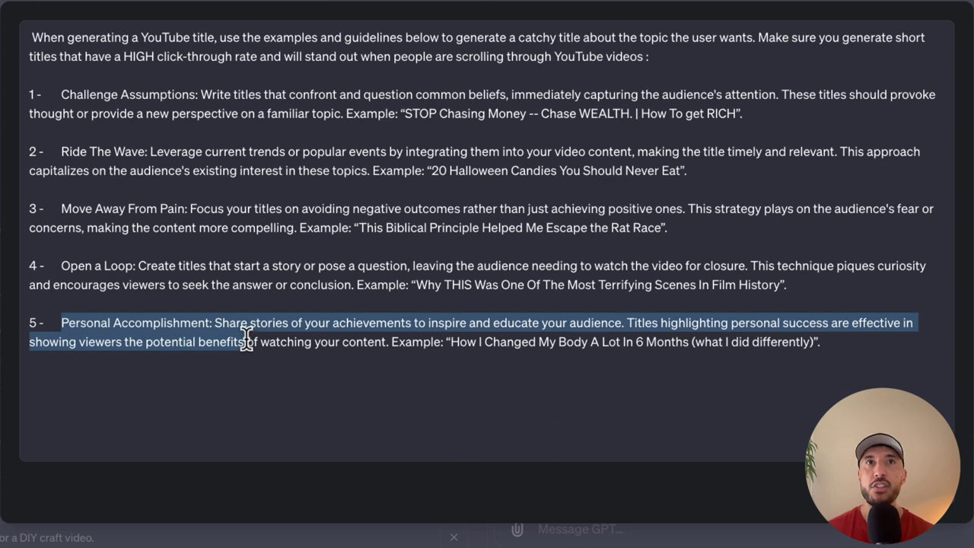
{"action": "left_click", "coordinate": [250, 341]}
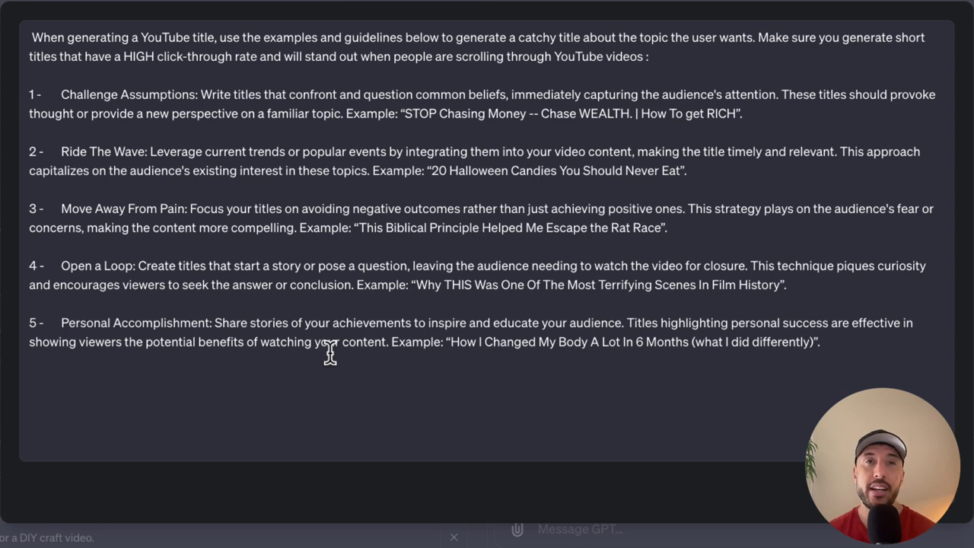
Step: Append strategy 6, Refute An Objection, with its 'How to Grow Muscles Faster! (WITHOUT STRENGTH EXERCISES)' example
{"action": "left_click", "coordinate": [449, 367]}
{"action": "type", "text": "6 -\tRefute An Objection: Anticipate and address objections your audience might have directly in the title. This strategy removes barriers to watching the video and can attract a skeptical audience. Example: \"How to Grow Muscles Faster! (WITHOUT STRENGTH EXERCISES)\"."}
{"action": "left_click", "coordinate": [439, 323]}
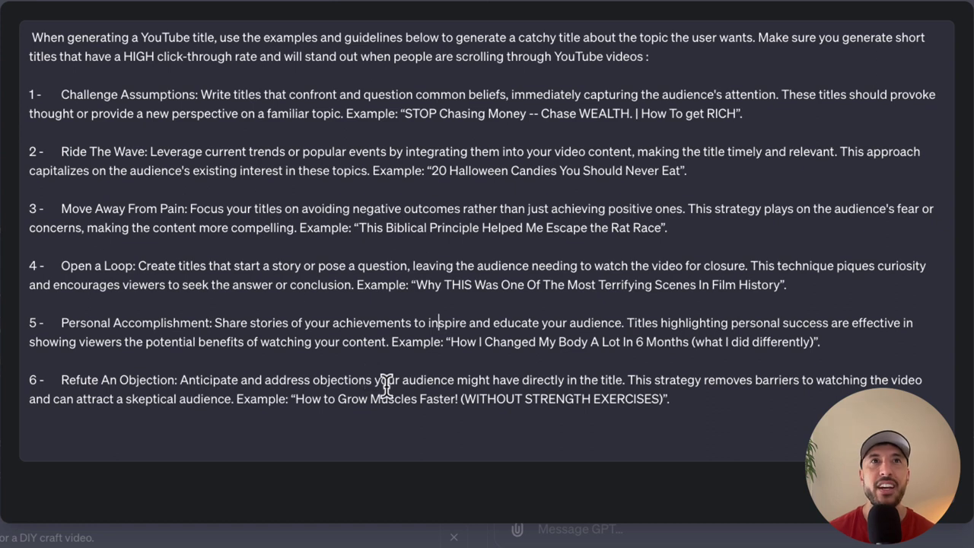
Step: Append strategy 7, Authority, with its 'How U.S. Military Linguists Learn Languages Fast' example
{"action": "left_click", "coordinate": [276, 418]}
{"action": "key", "text": "ctrl+v"}
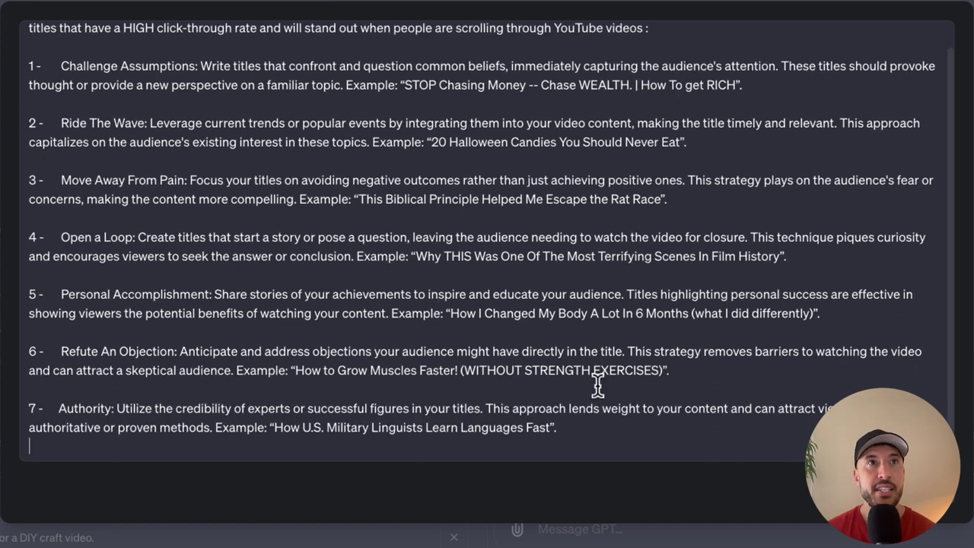
{"action": "triple_click", "coordinate": [87, 407]}
{"action": "left_click", "coordinate": [156, 427], "text": "shift"}
{"action": "left_click", "coordinate": [405, 453]}
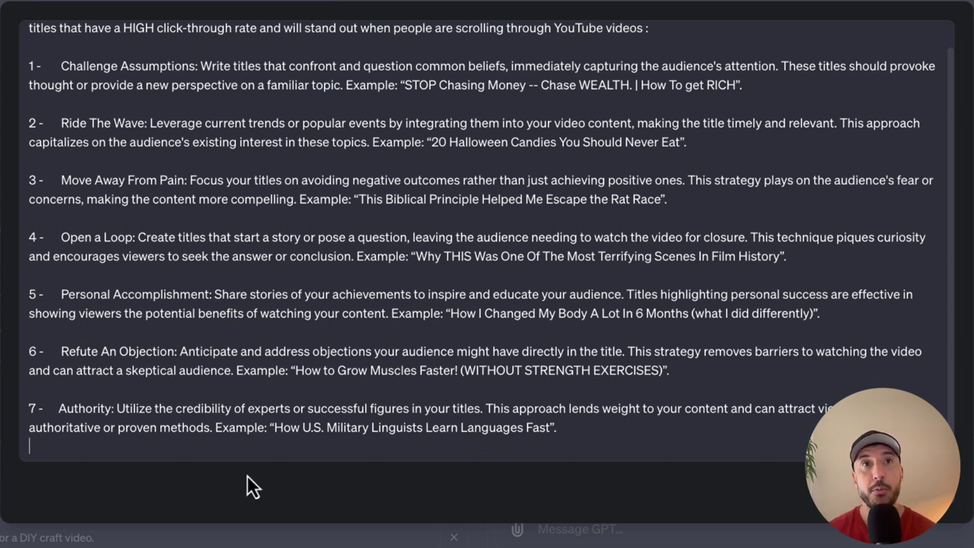
Step: Paste strategy 8, Expose The Truth, with its 'The UGLY truth about entrepreneurship' example
{"action": "type", "text": "8 -\tExpose The Truth: Use titles that promise to reveal lesser-known facts or hidden truths about a subject. This technique creates intrigue and promises value through enlightening content. Example: \"The UGLY truth about entrepreneurship most people don't see...\"."}
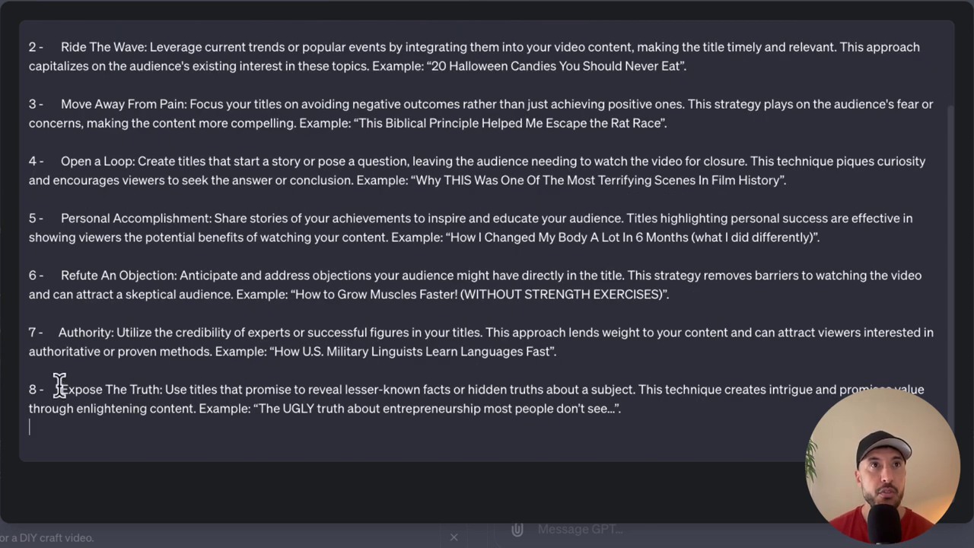
{"action": "left_click_drag", "start_coordinate": [61, 389], "coordinate": [164, 389]}
{"action": "left_click", "coordinate": [194, 408]}
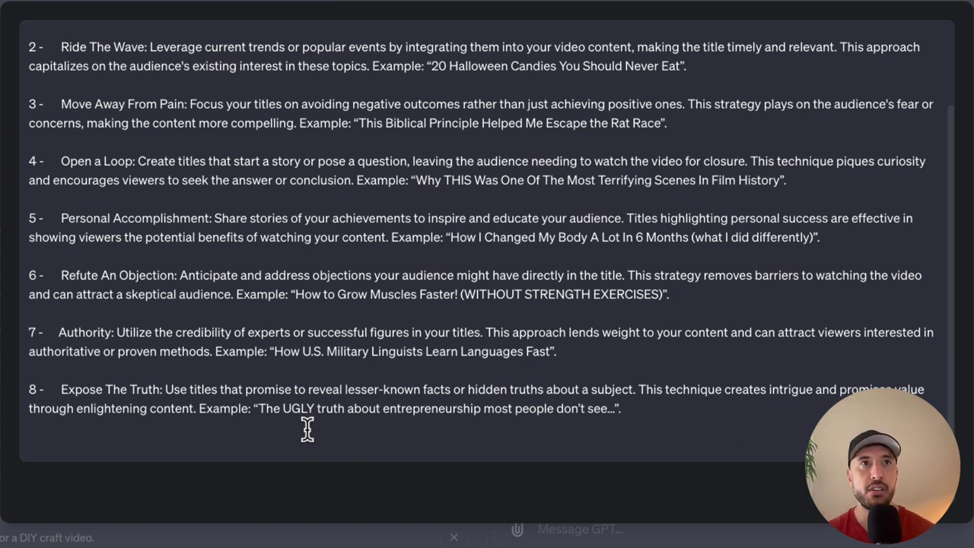
Step: Append strategy 9, Hit the Extremes, with its 'INSIDE the SMALLEST Apartment in NEW YORK CITY' example
{"action": "left_click", "coordinate": [628, 440]}
{"action": "key", "text": "super+v"}
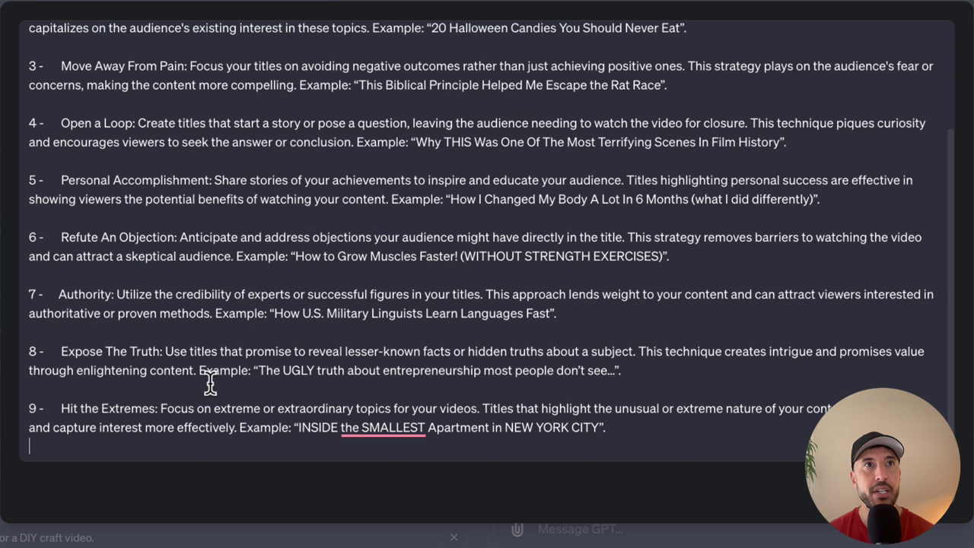
{"action": "left_click_drag", "start_coordinate": [59, 408], "coordinate": [159, 412]}
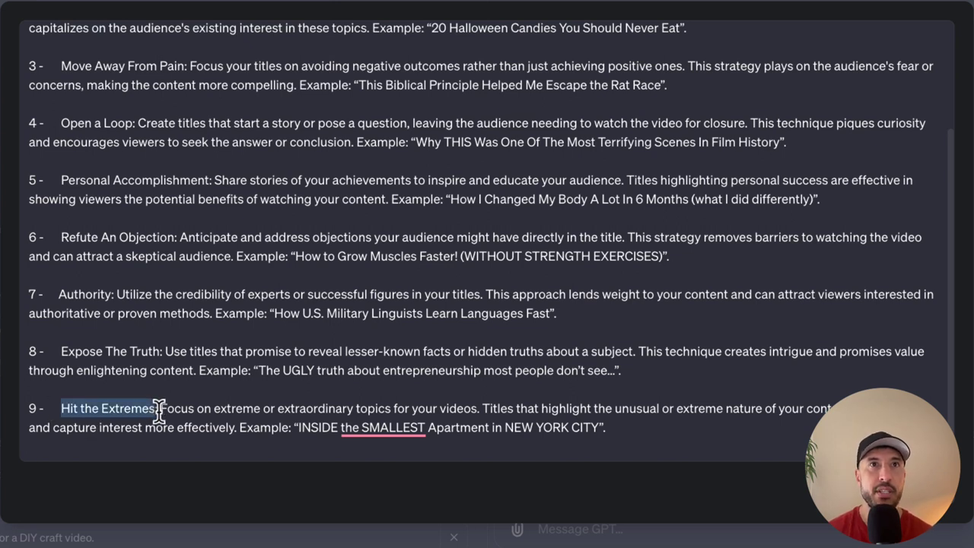
{"action": "left_click", "coordinate": [158, 411]}
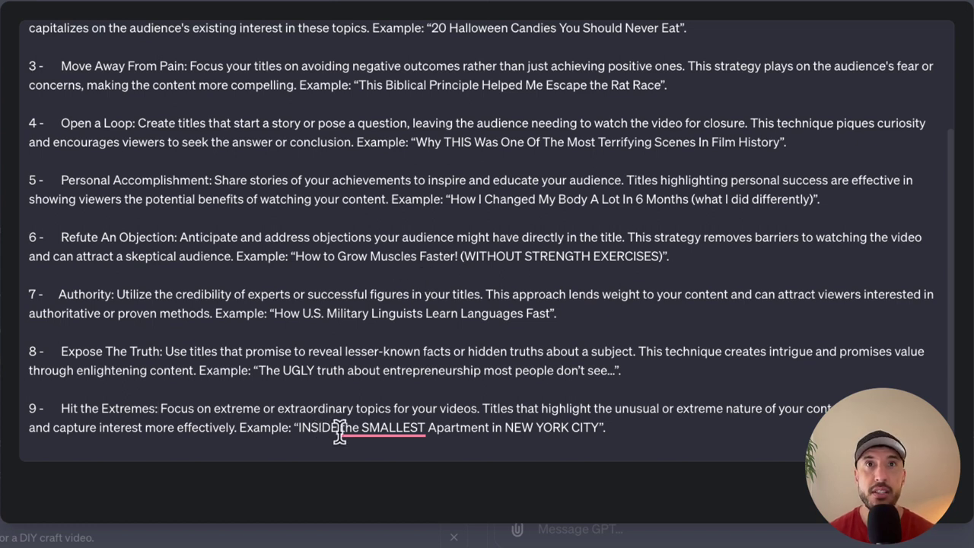
{"action": "left_click", "coordinate": [638, 421]}
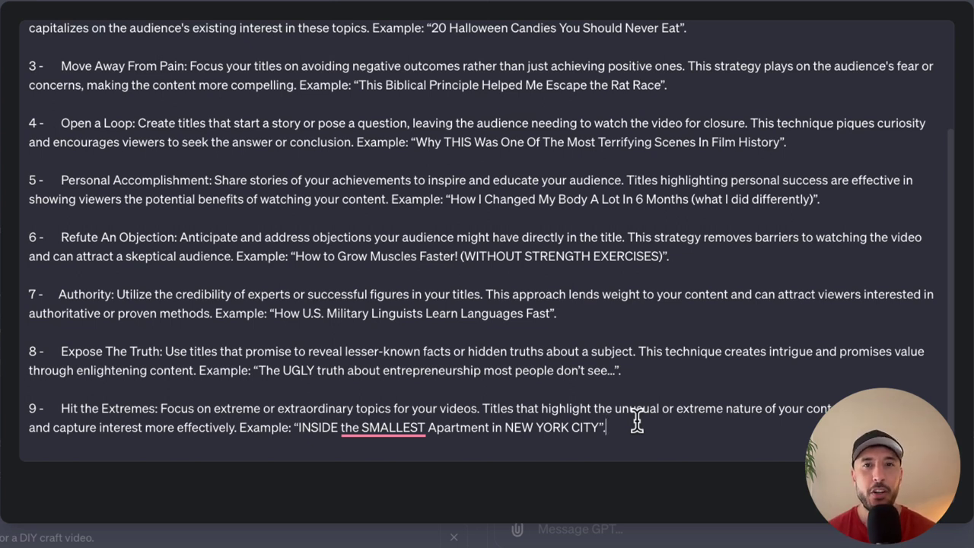
{"action": "key", "text": "super+v"}
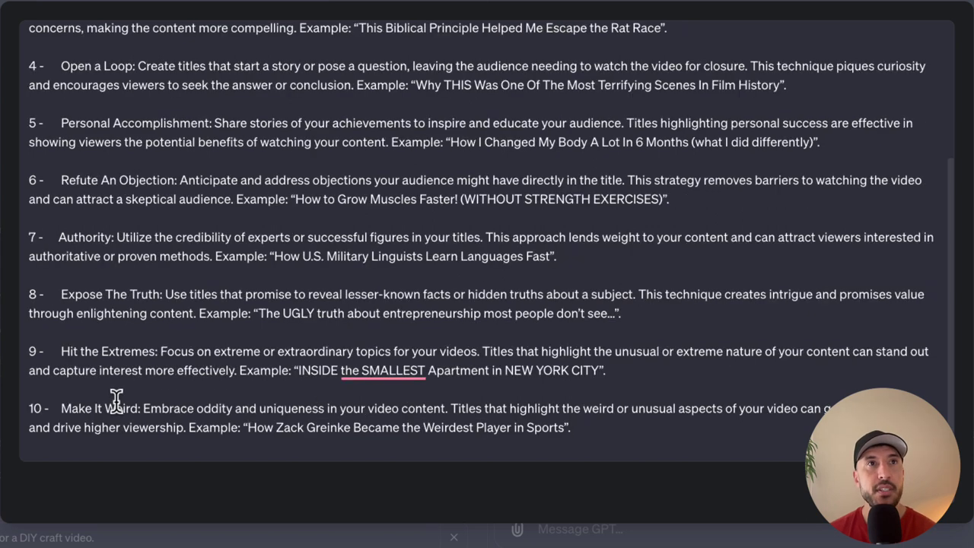
{"action": "double_click", "coordinate": [66, 408]}
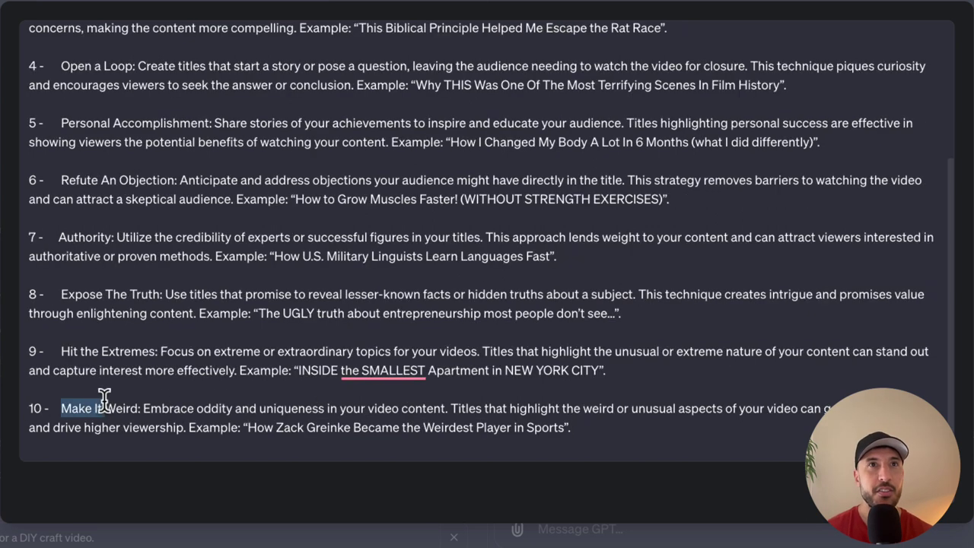
{"action": "left_click", "coordinate": [162, 405]}
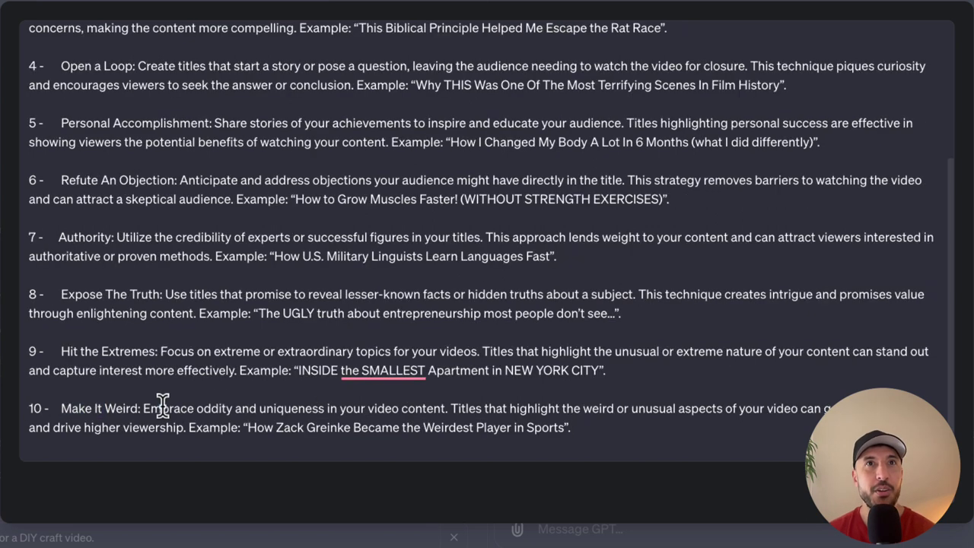
{"action": "left_click", "coordinate": [622, 427]}
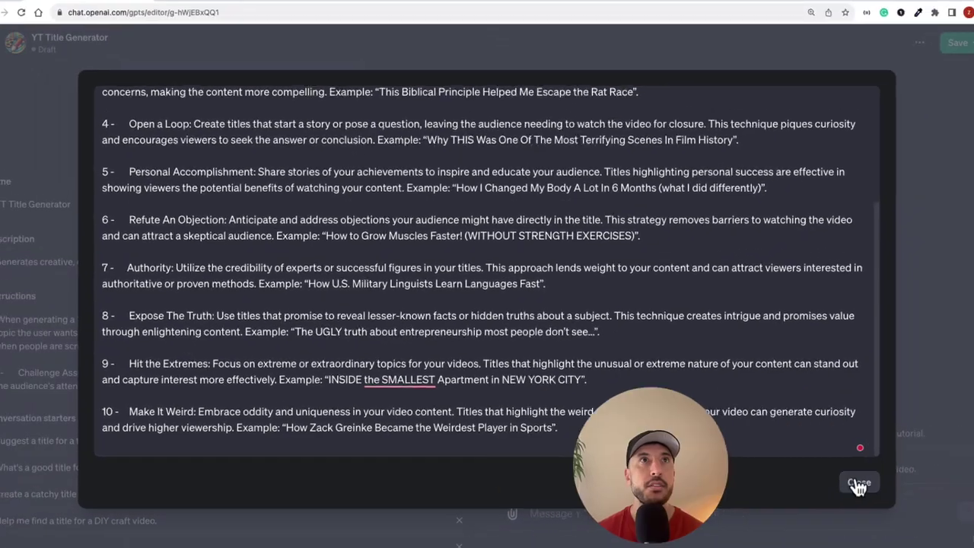
Step: Close the instructions editor and ask the preview GPT to 'Create a title about the future of AI'
{"action": "left_click", "coordinate": [859, 483]}
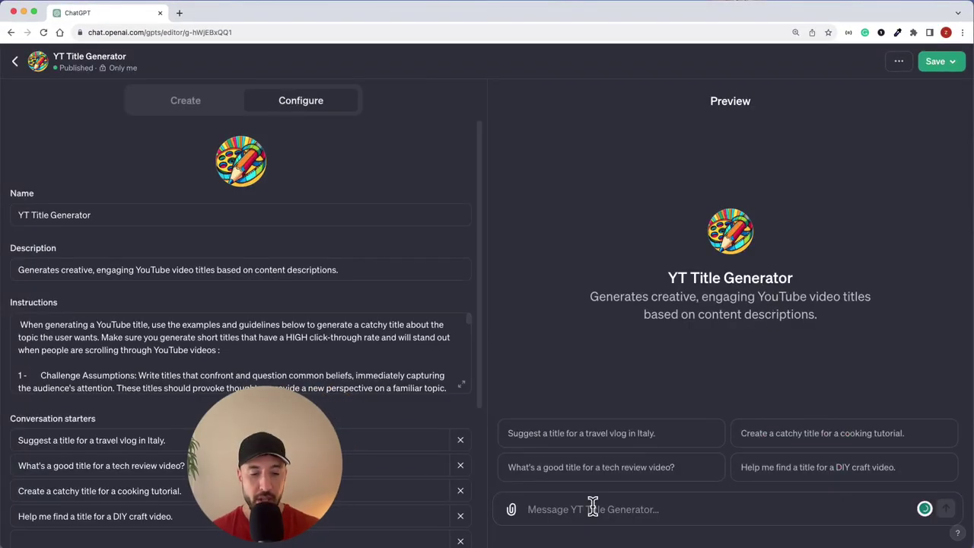
{"action": "left_click", "coordinate": [591, 507]}
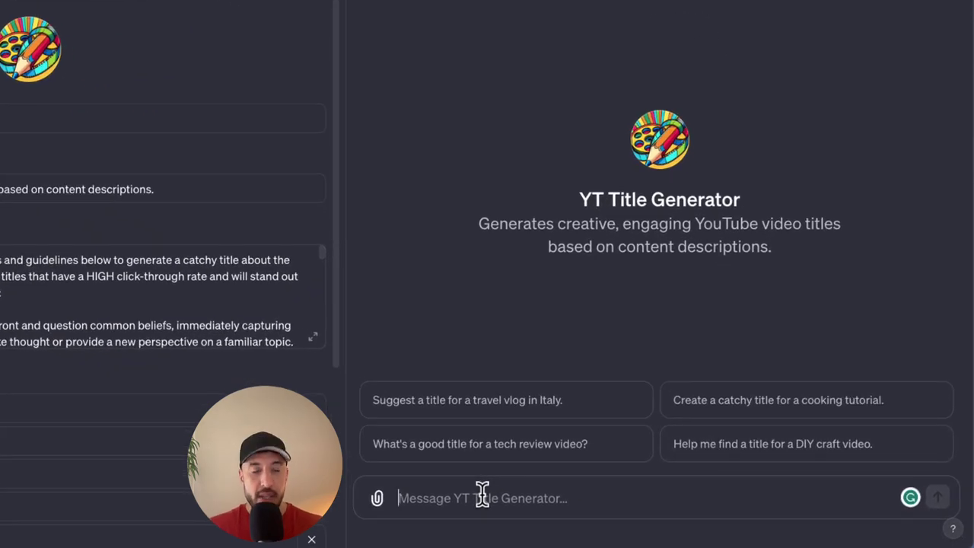
{"action": "type", "text": "Creat ta"}
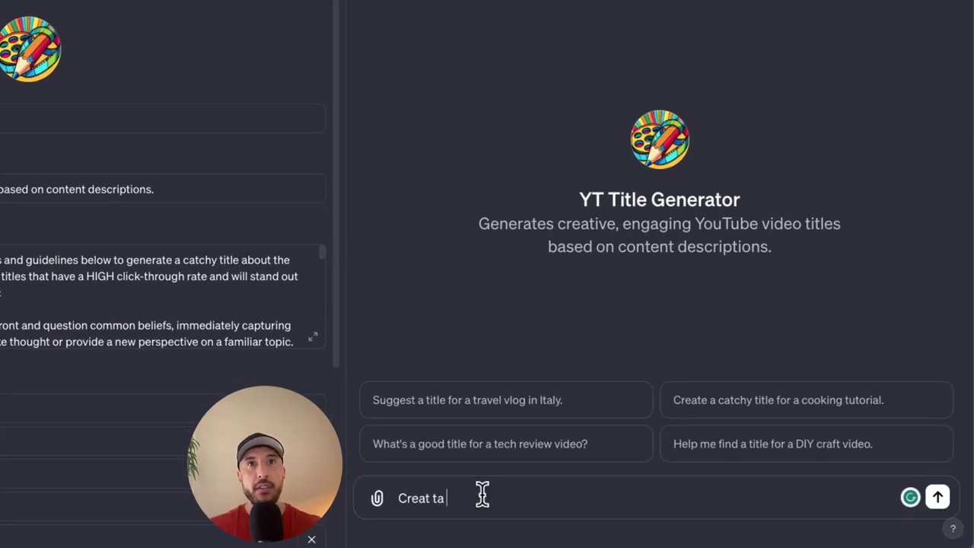
{"action": "key", "text": "BackSpace"}
{"action": "key", "text": "BackSpace"}
{"action": "key", "text": "BackSpace"}
{"action": "type", "text": "e a t"}
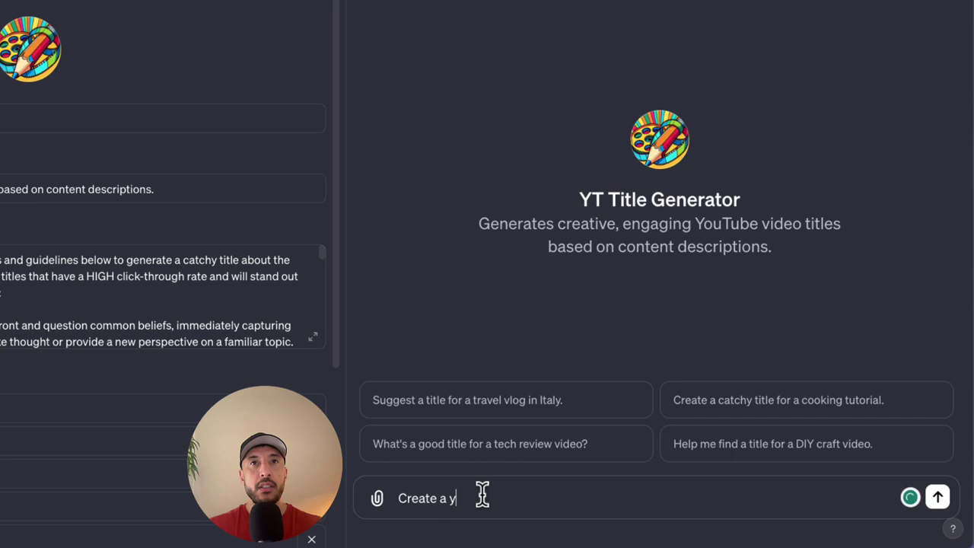
{"action": "type", "text": "itle about "}
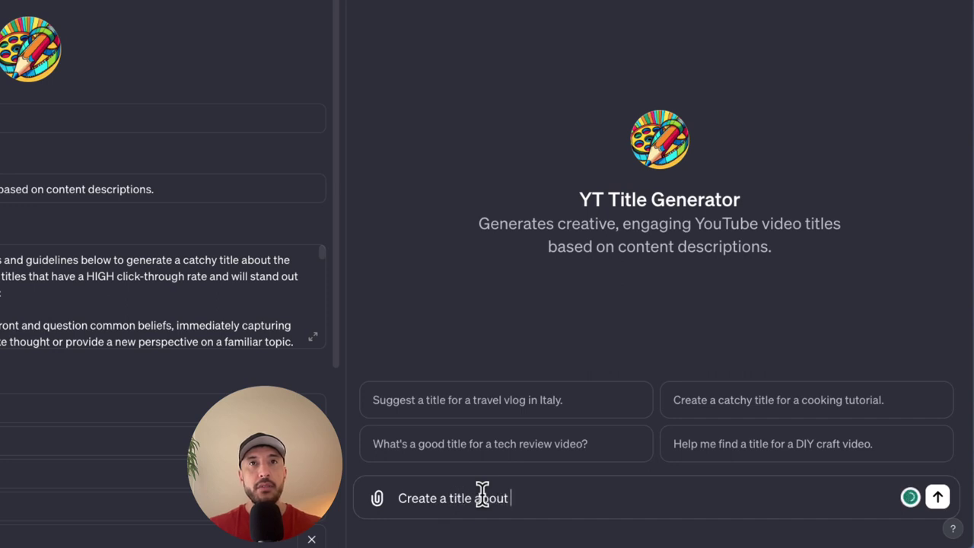
{"action": "type", "text": "the future of AI"}
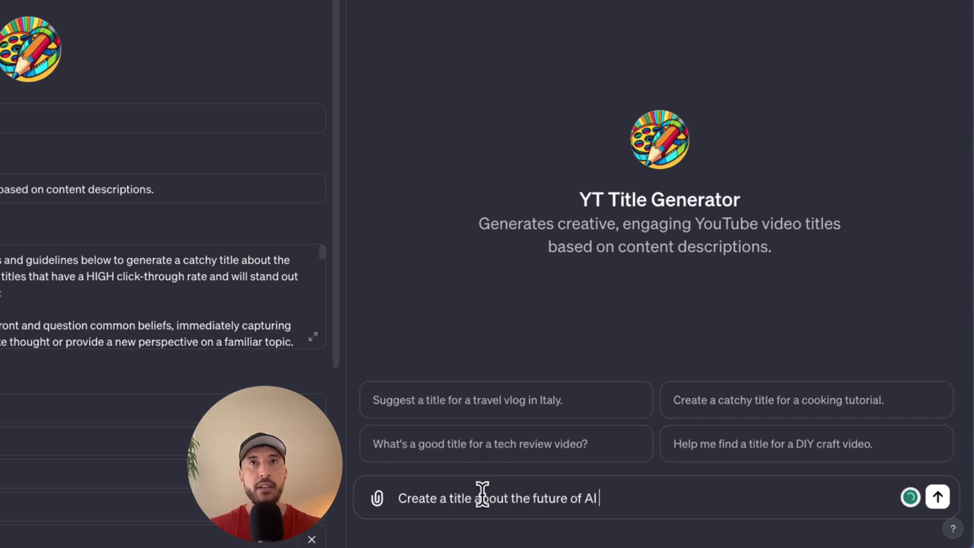
{"action": "key", "text": "Return"}
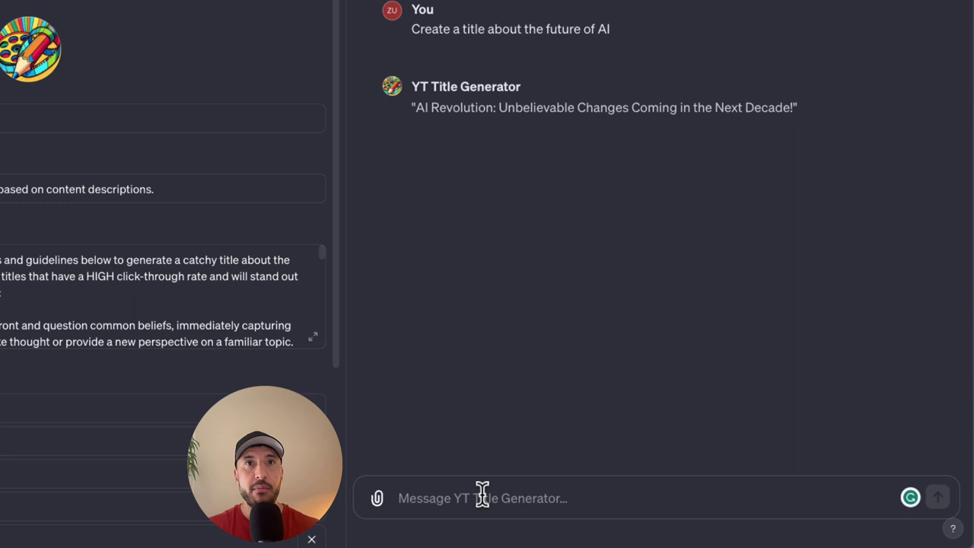
Step: Ask the GPT which instruction guided its AI title and why
{"action": "type", "text": "which instruction guide did you use to generate this and why"}
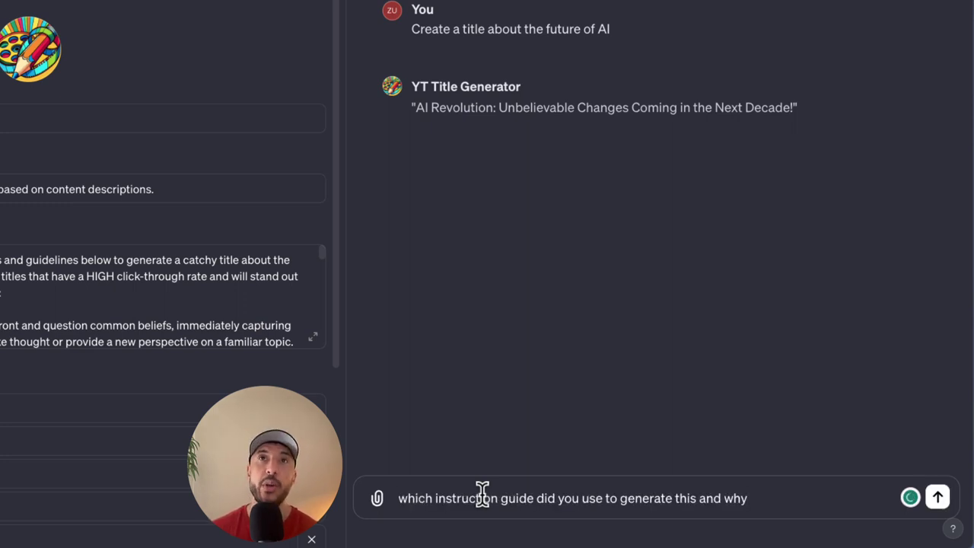
{"action": "key", "text": "Return"}
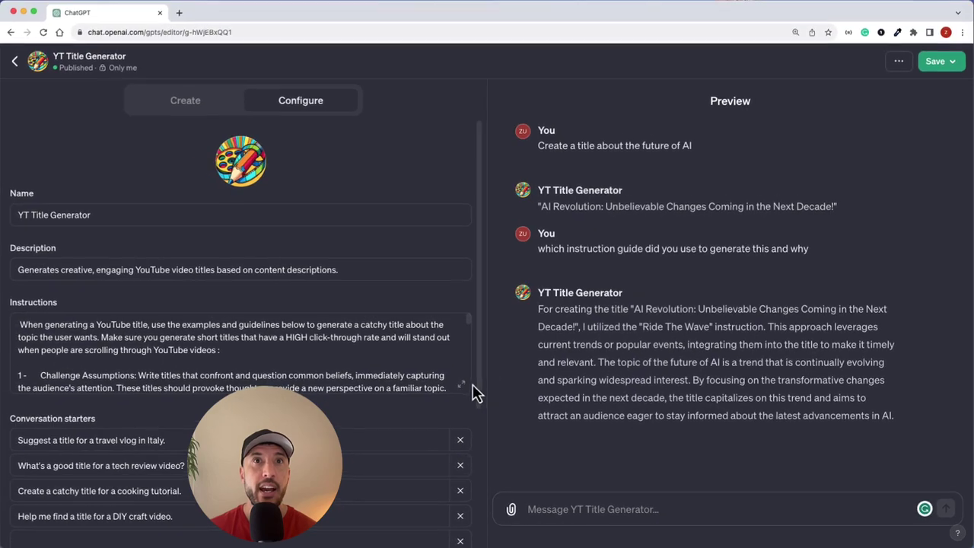
Step: Review the Ride The Wave strategy in the full instructions, then return to the preview chat
{"action": "left_click", "coordinate": [462, 386]}
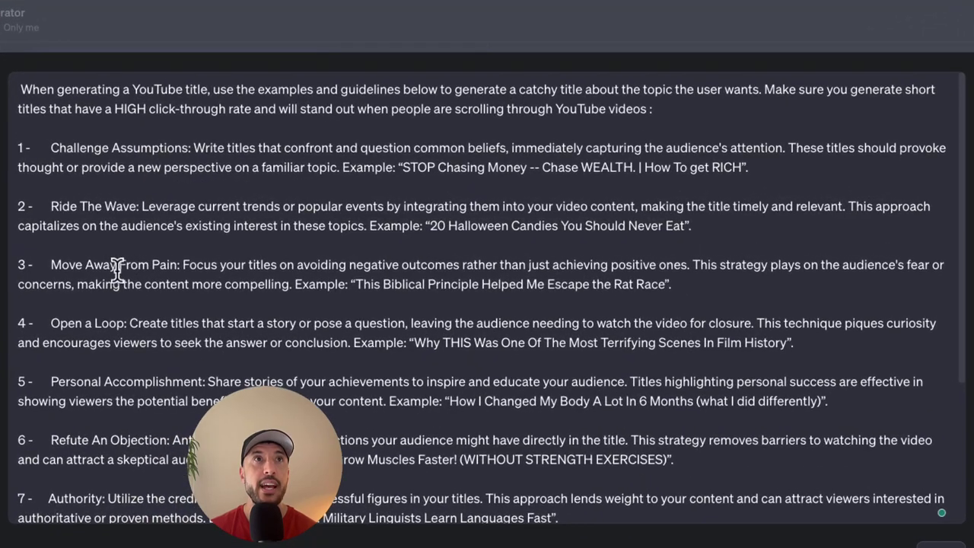
{"action": "left_click_drag", "start_coordinate": [81, 204], "coordinate": [507, 224]}
{"action": "left_click", "coordinate": [242, 224]}
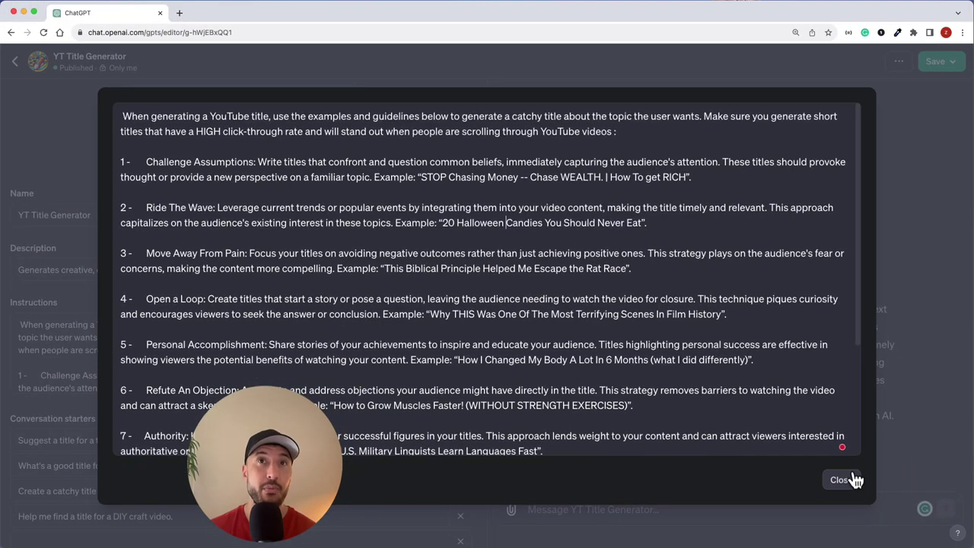
{"action": "left_click", "coordinate": [927, 544]}
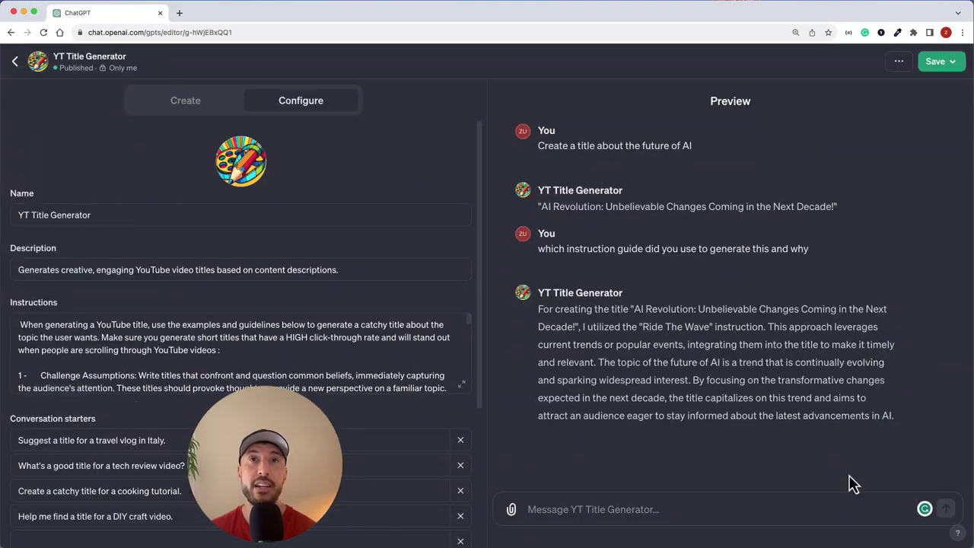
{"action": "left_click", "coordinate": [623, 518]}
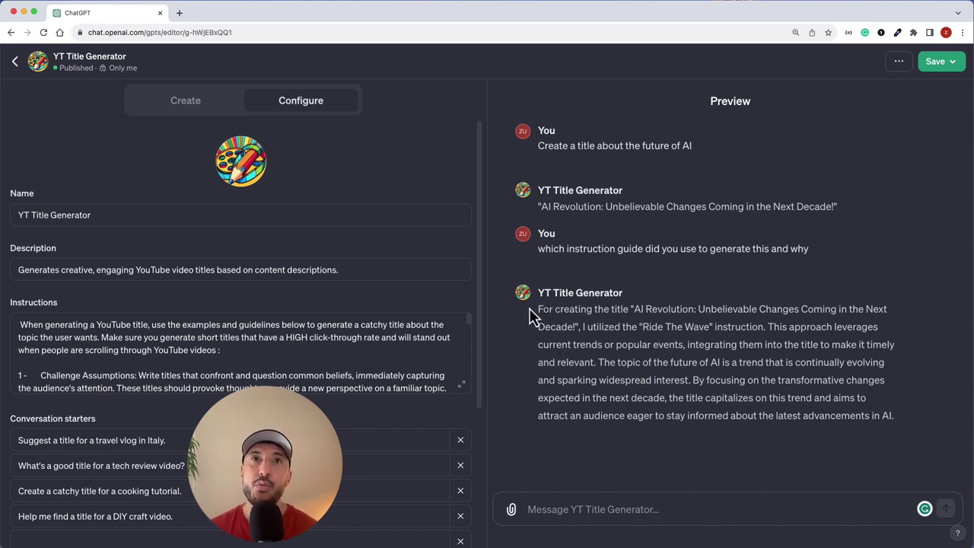
Step: Compare the GPT's explanation with the full instructions text
{"action": "left_click_drag", "start_coordinate": [535, 311], "coordinate": [591, 320]}
{"action": "left_click", "coordinate": [591, 319]}
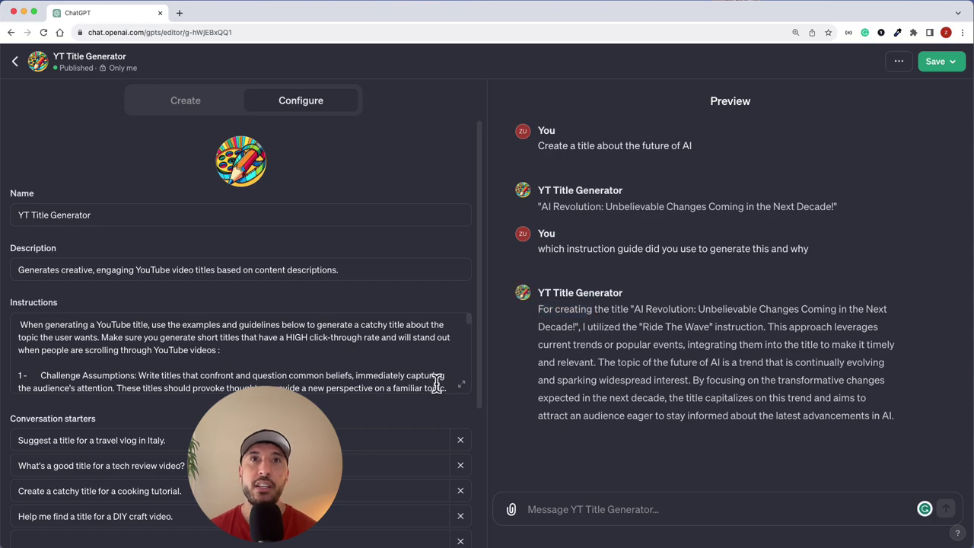
{"action": "left_click", "coordinate": [461, 385]}
{"action": "scroll", "coordinate": [257, 274], "scroll_direction": "down", "scroll_amount": 4}
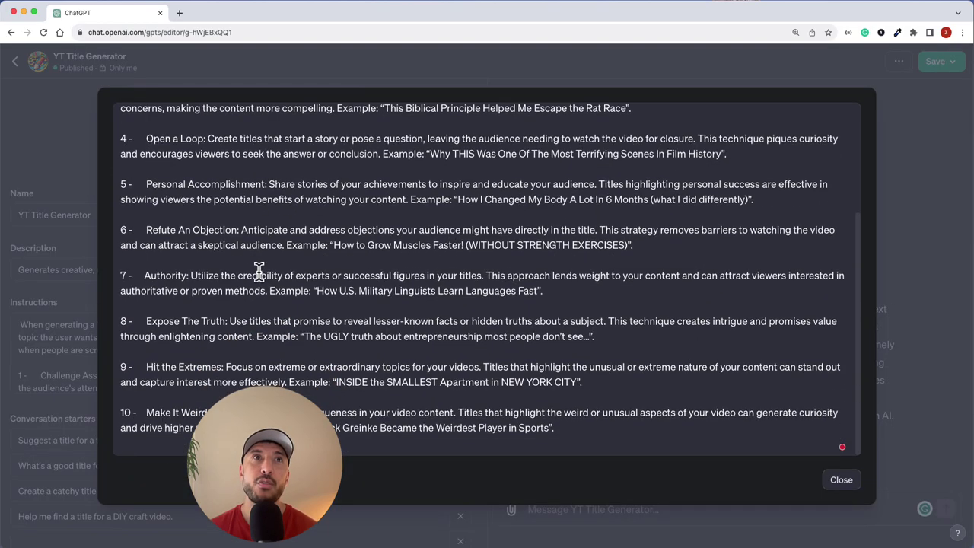
{"action": "scroll", "coordinate": [257, 282], "scroll_direction": "up", "scroll_amount": 4}
{"action": "scroll", "coordinate": [257, 282], "scroll_direction": "down", "scroll_amount": 4}
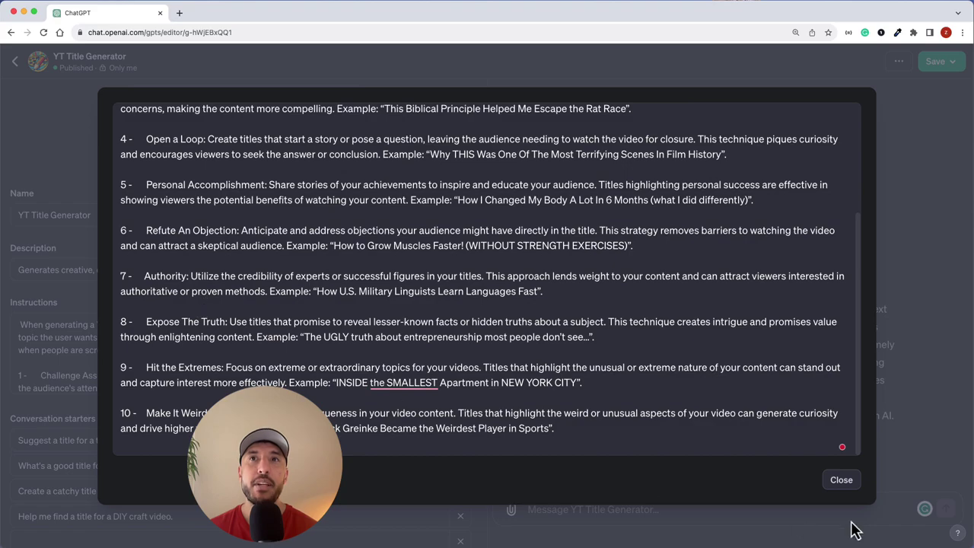
{"action": "left_click", "coordinate": [845, 484]}
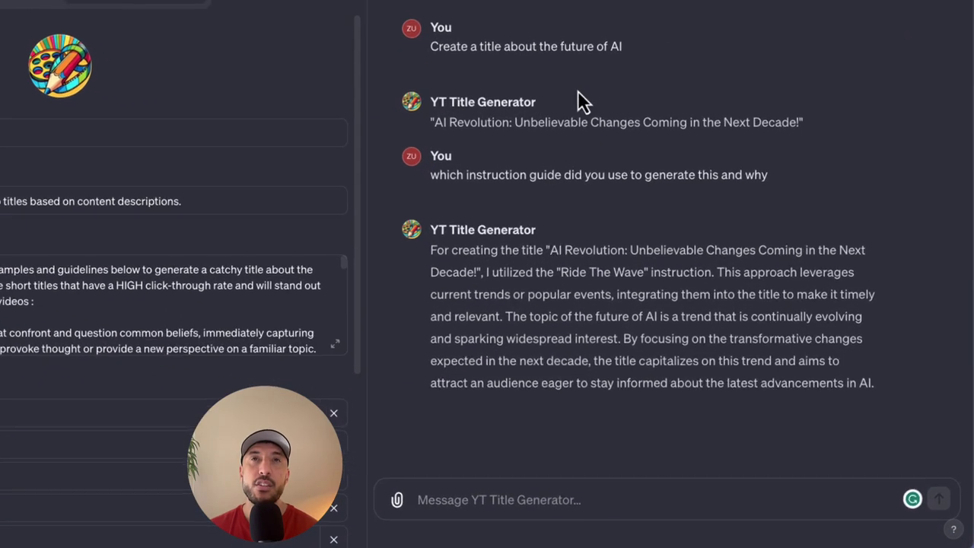
Step: Highlight the future-of-AI prompt and the Ride The Wave name in the GPT's reply
{"action": "triple_click", "coordinate": [521, 33]}
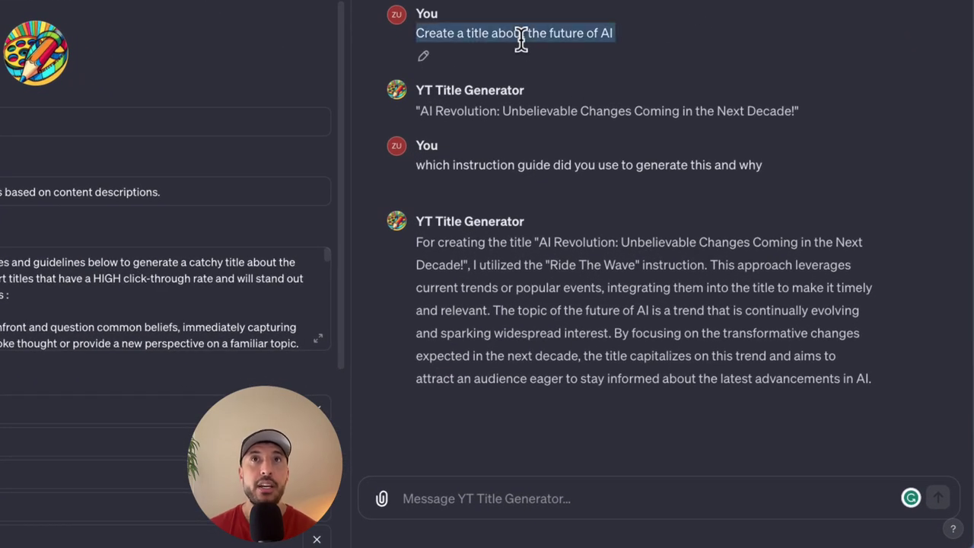
{"action": "left_click", "coordinate": [644, 387]}
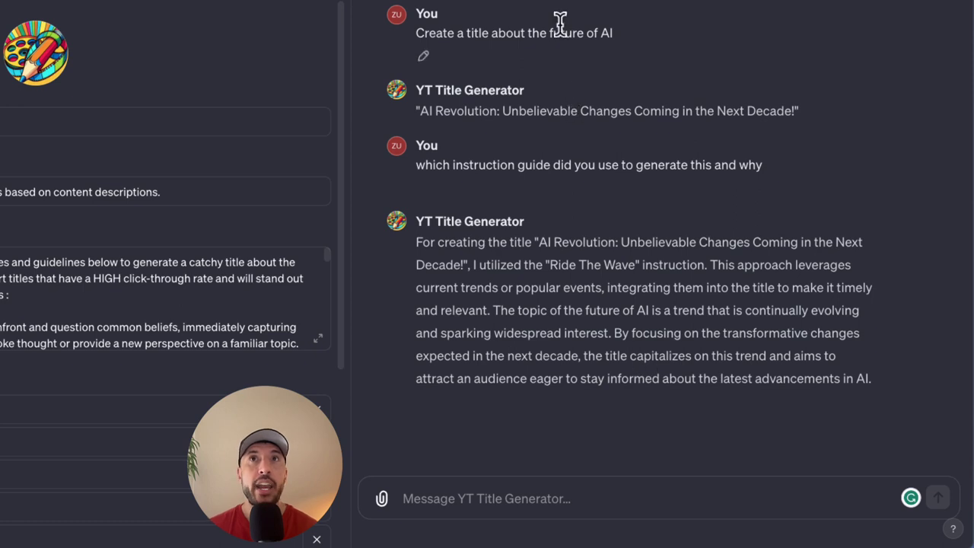
{"action": "left_click_drag", "start_coordinate": [560, 31], "coordinate": [653, 60]}
{"action": "left_click", "coordinate": [653, 60]}
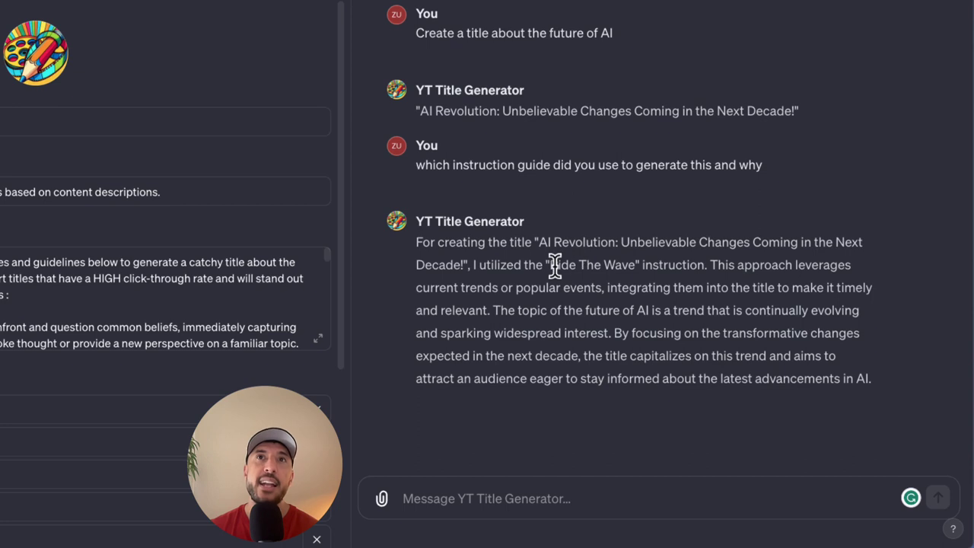
{"action": "left_click_drag", "start_coordinate": [550, 264], "coordinate": [601, 263]}
{"action": "left_click", "coordinate": [603, 261]}
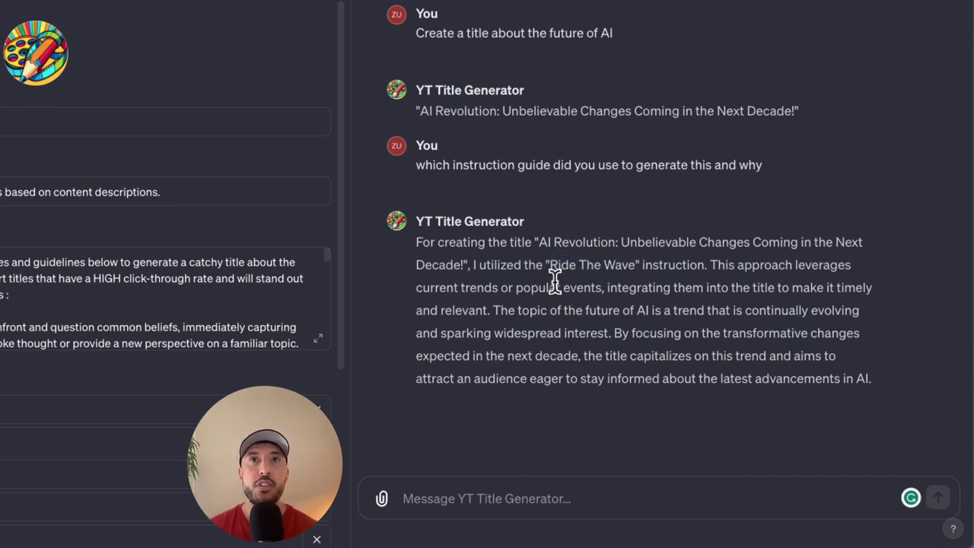
{"action": "left_click_drag", "start_coordinate": [548, 265], "coordinate": [644, 264]}
{"action": "left_click", "coordinate": [673, 335]}
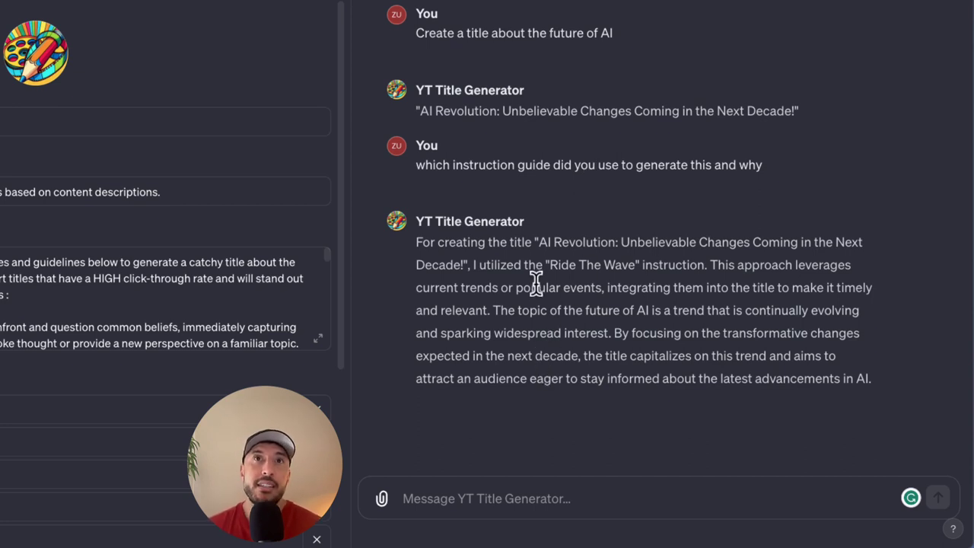
Step: Ask for 'a title for a travel vlog in italy', then ask which instruction guided it
{"action": "left_click", "coordinate": [543, 491]}
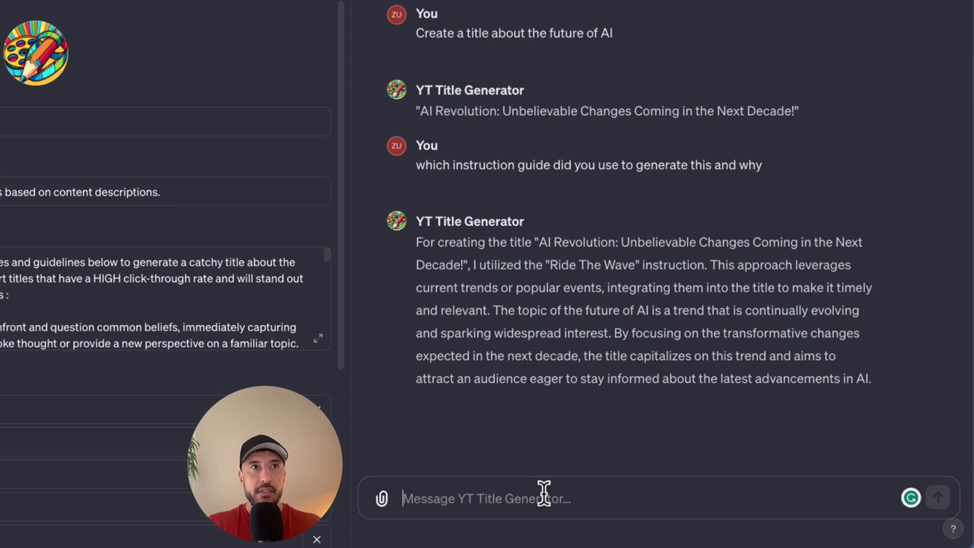
{"action": "type", "text": "sugge"}
{"action": "key", "text": "BackSpace"}
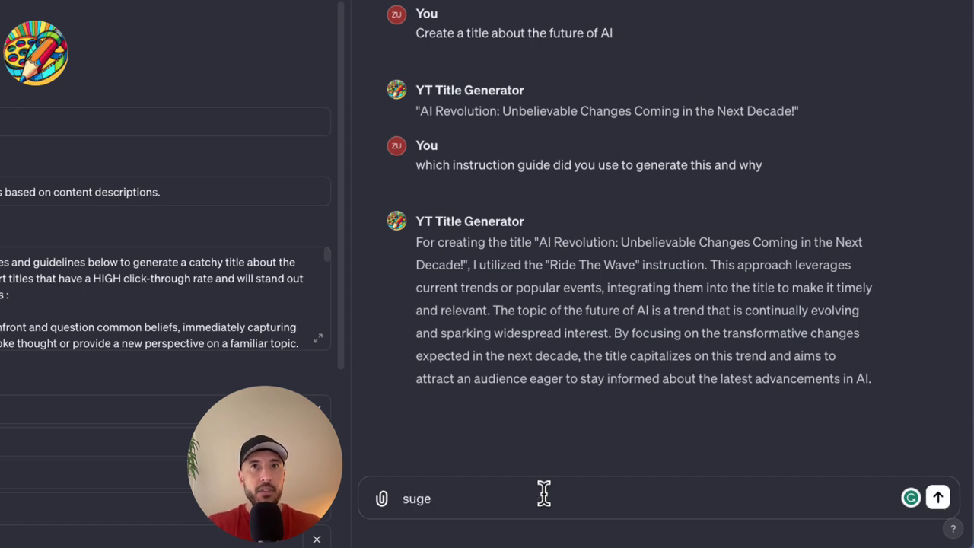
{"action": "type", "text": "est "}
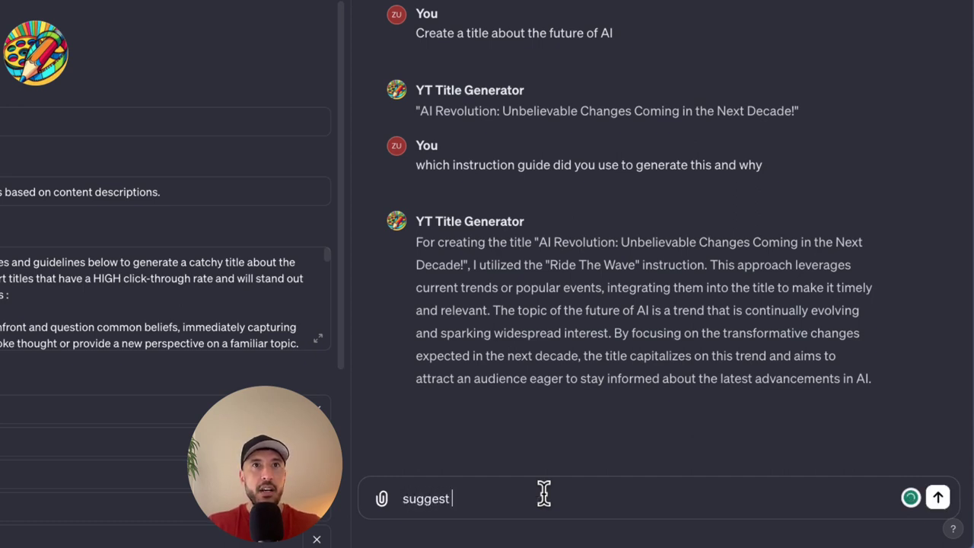
{"action": "type", "text": "a title "}
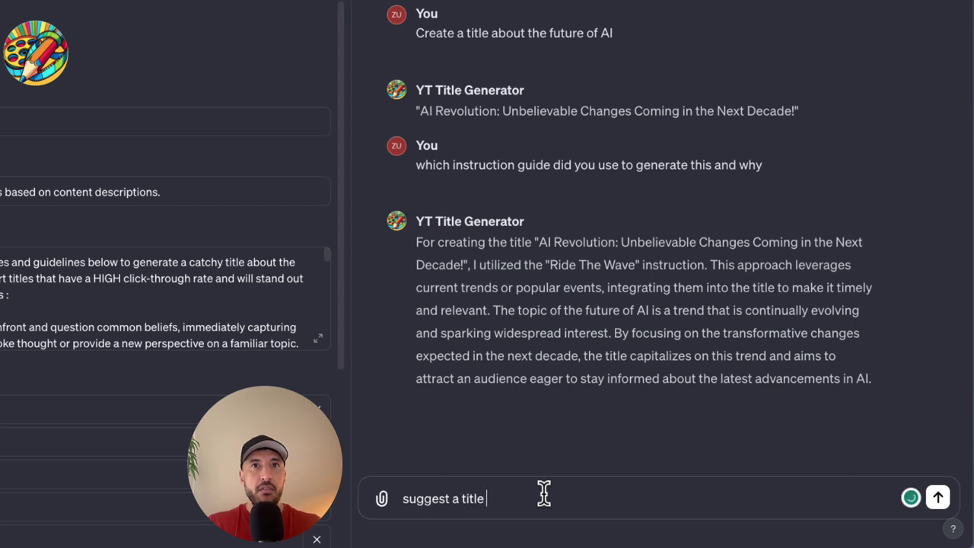
{"action": "type", "text": "for a travel"}
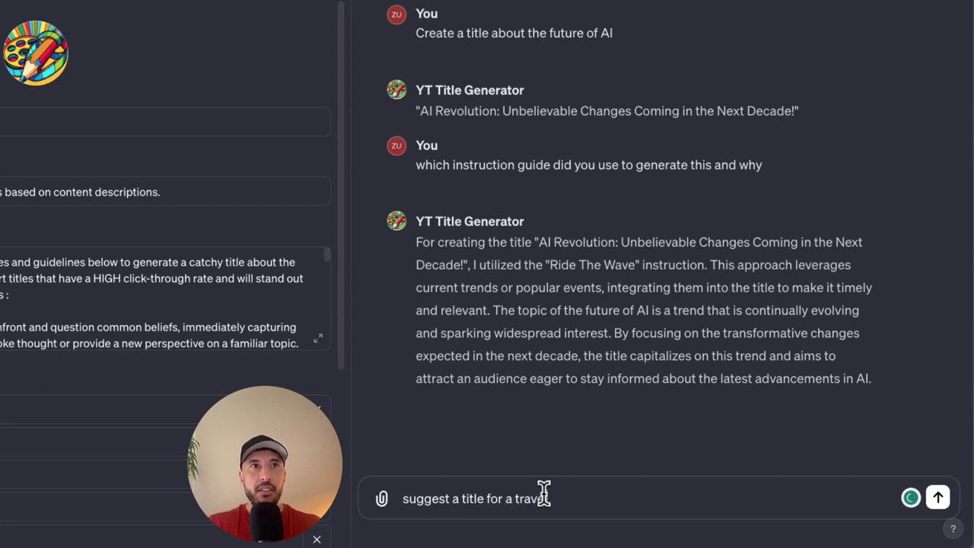
{"action": "type", "text": " vlog in itall"}
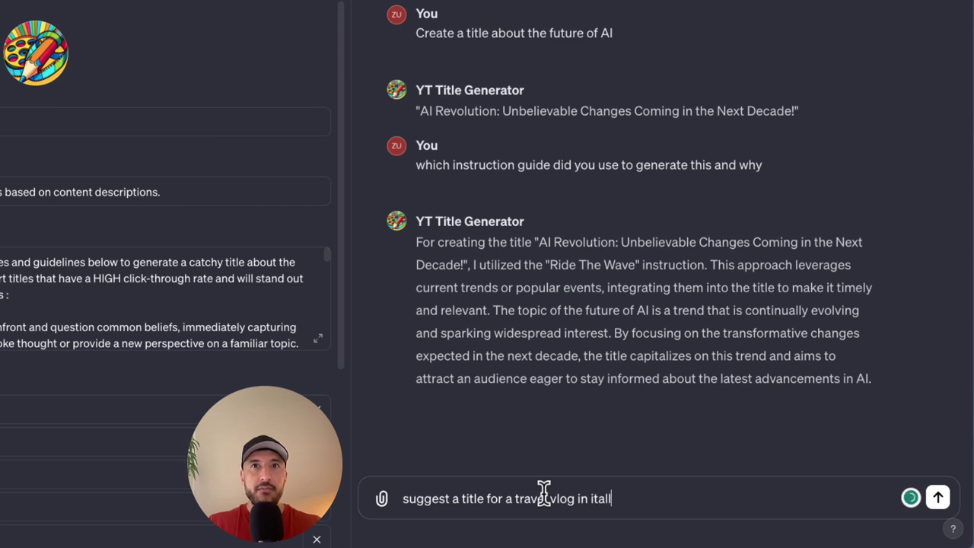
{"action": "key", "text": "BackSpace"}
{"action": "type", "text": "y"}
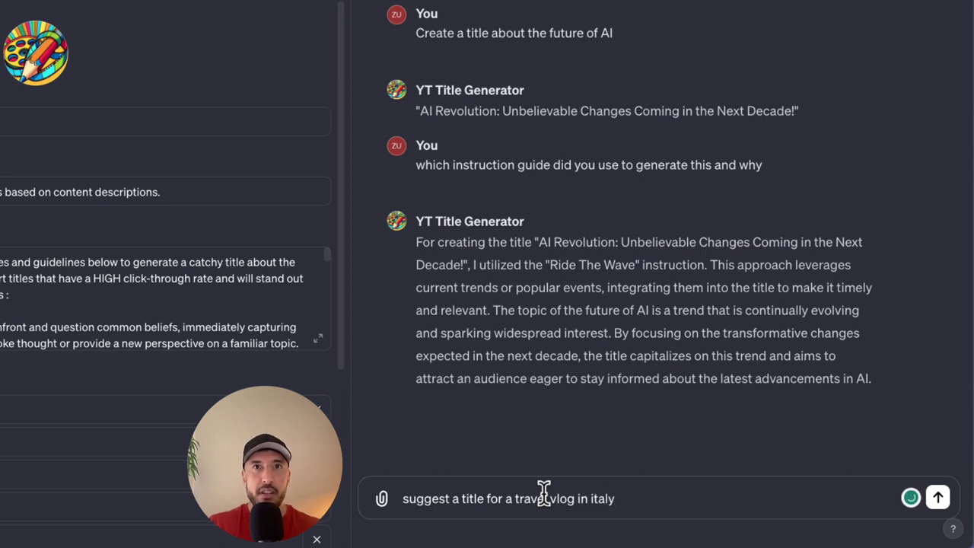
{"action": "key", "text": "Return"}
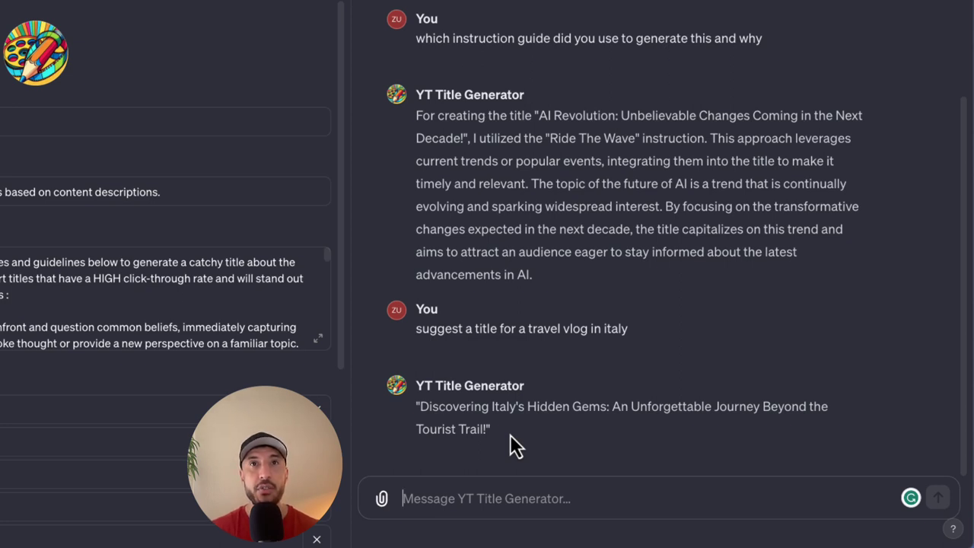
{"action": "type", "text": "which instruction guide did you use to generate this and why"}
{"action": "key", "text": "Return"}
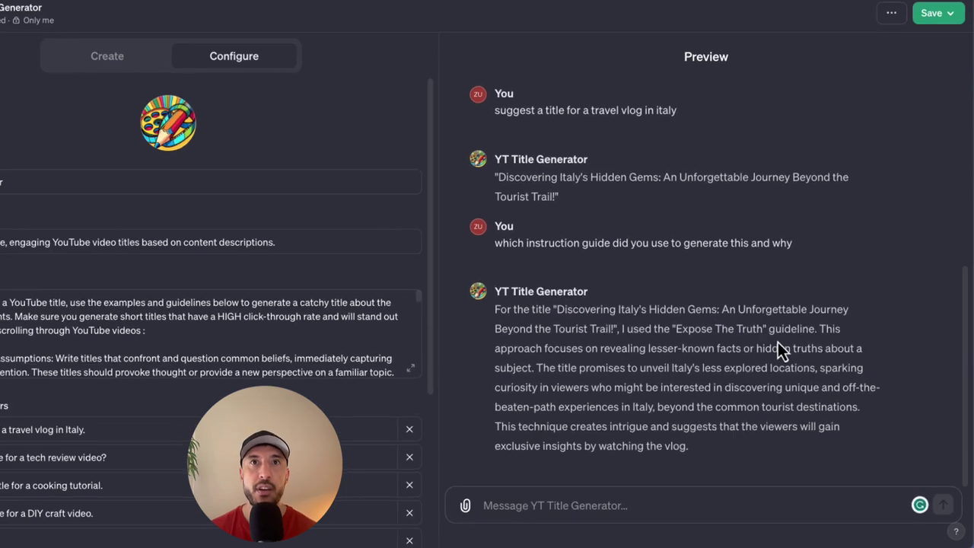
{"action": "left_click", "coordinate": [410, 368]}
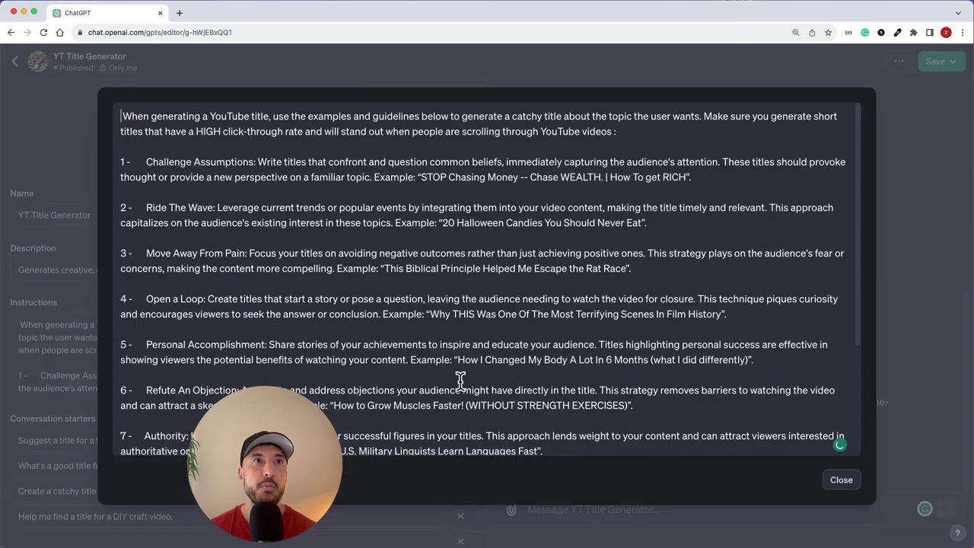
{"action": "scroll", "coordinate": [457, 381], "scroll_direction": "down", "scroll_amount": 3}
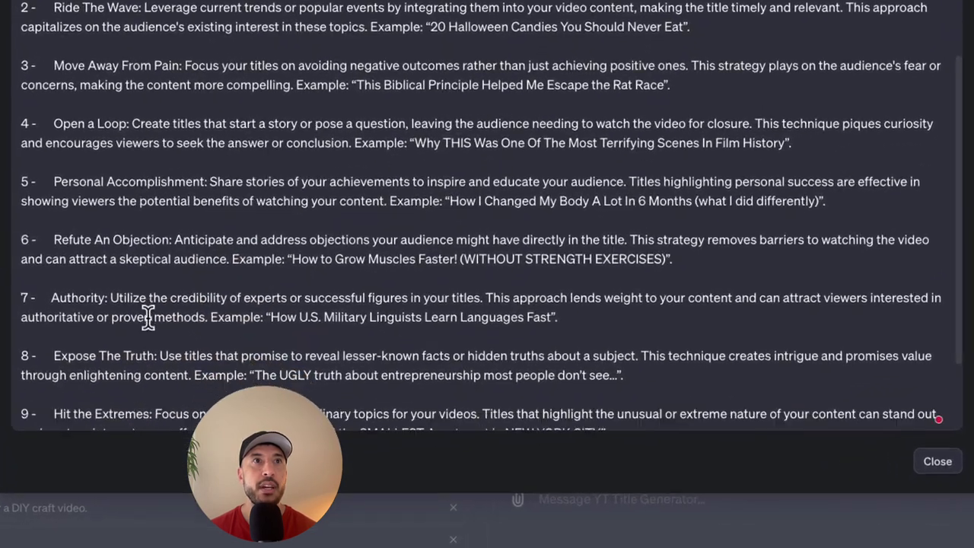
{"action": "scroll", "coordinate": [149, 317], "scroll_direction": "down", "scroll_amount": 2}
{"action": "left_click_drag", "start_coordinate": [53, 280], "coordinate": [517, 314]}
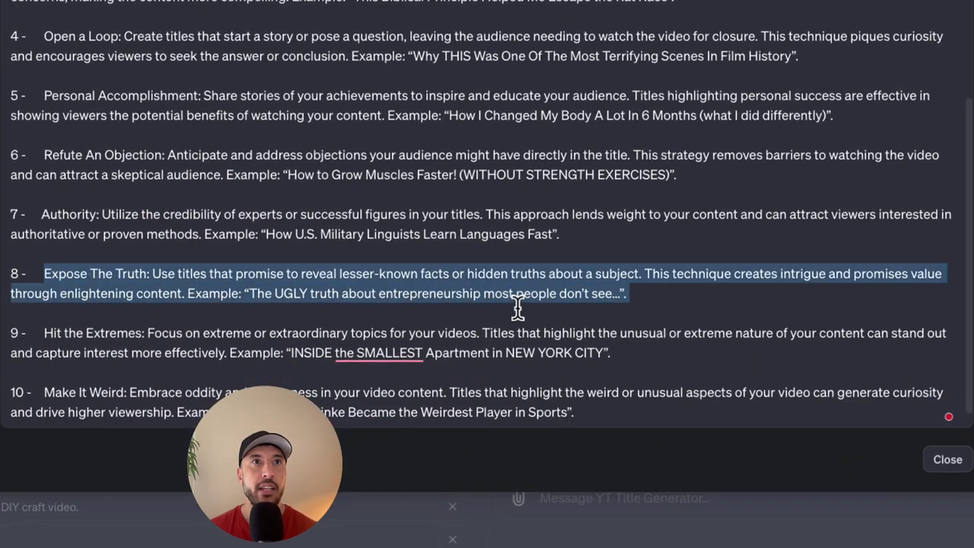
{"action": "left_click", "coordinate": [465, 311]}
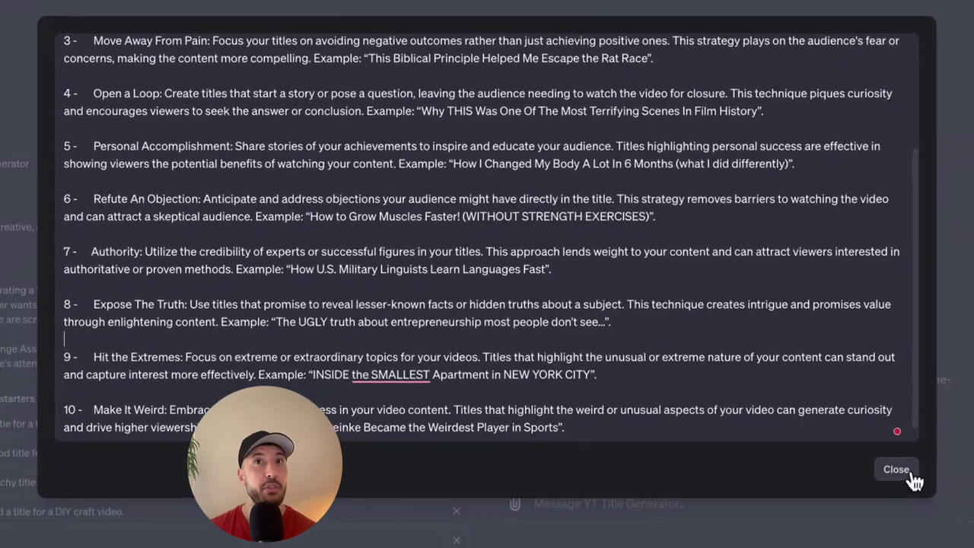
{"action": "left_click", "coordinate": [910, 474]}
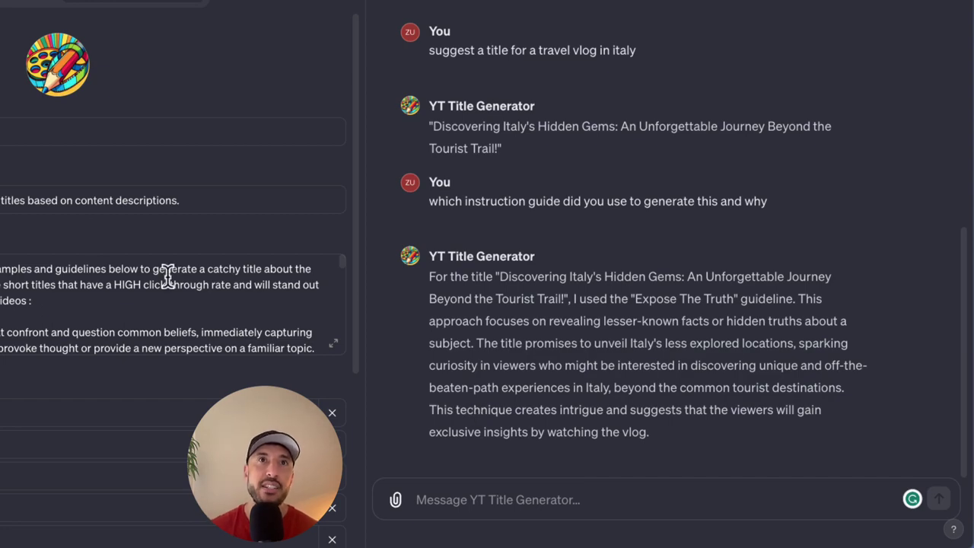
{"action": "left_click", "coordinate": [333, 343]}
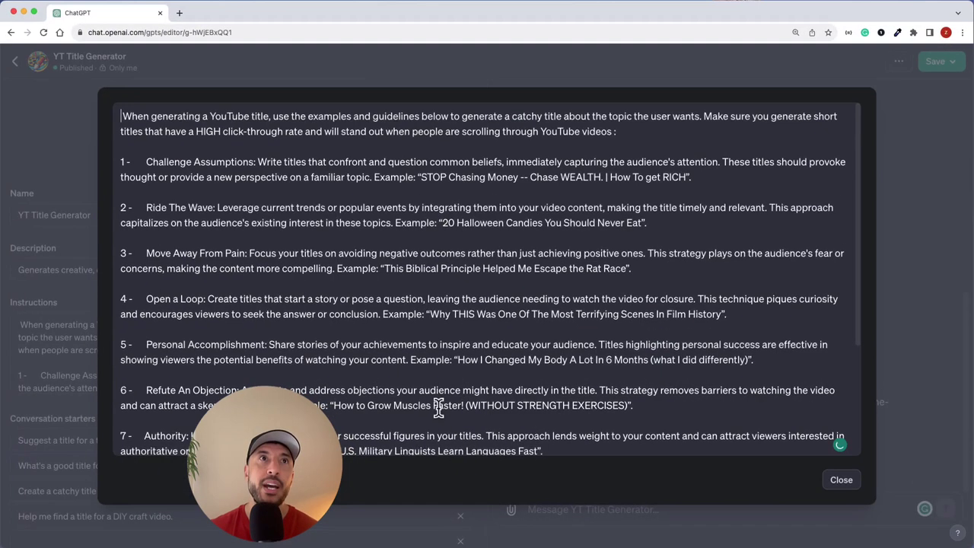
{"action": "scroll", "coordinate": [470, 292], "scroll_direction": "down", "scroll_amount": 5}
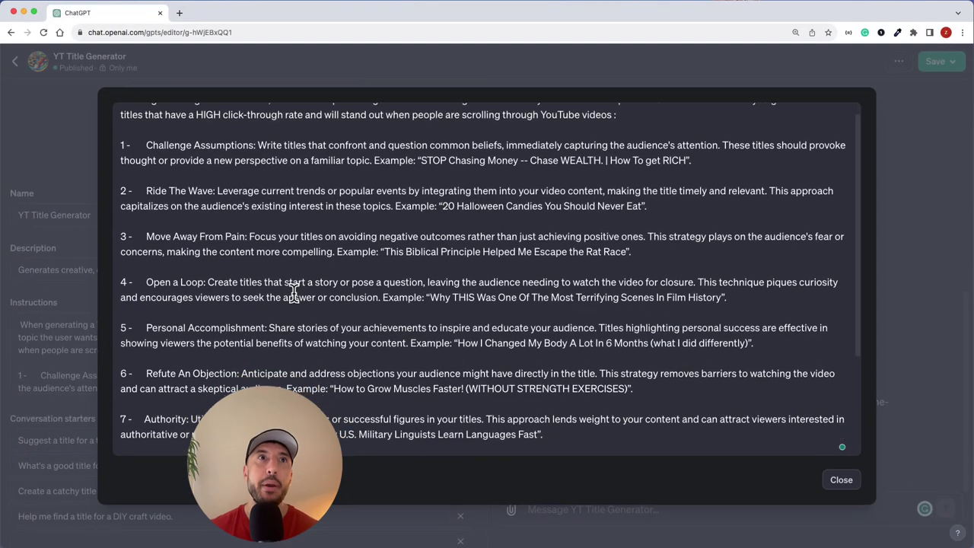
{"action": "scroll", "coordinate": [278, 298], "scroll_direction": "up", "scroll_amount": 5}
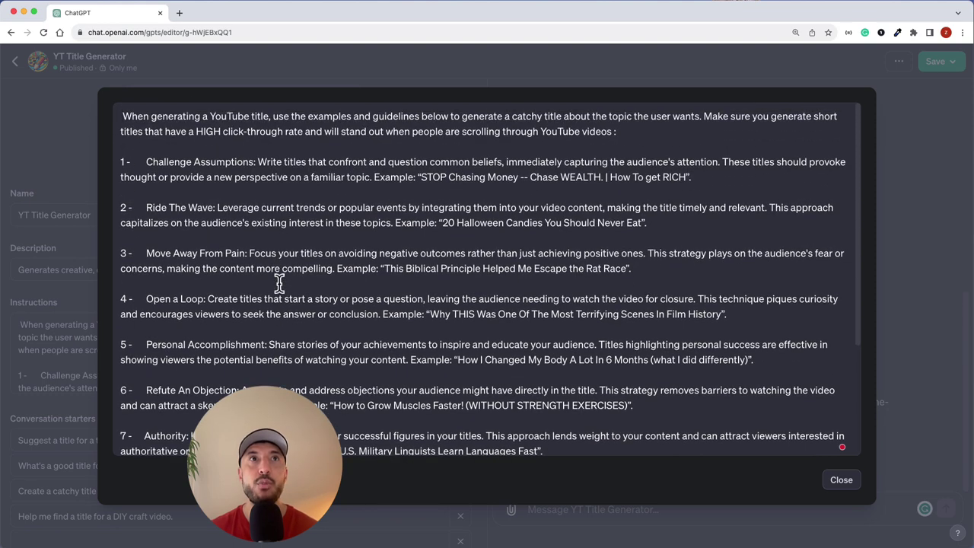
{"action": "triple_click", "coordinate": [179, 131]}
{"action": "left_click", "coordinate": [179, 131]}
{"action": "left_click", "coordinate": [137, 121]}
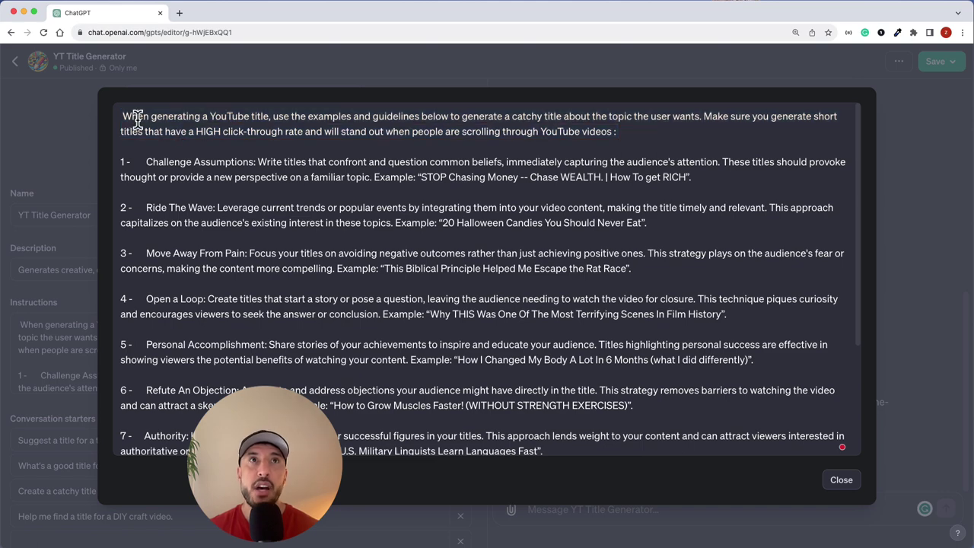
{"action": "left_click", "coordinate": [836, 482]}
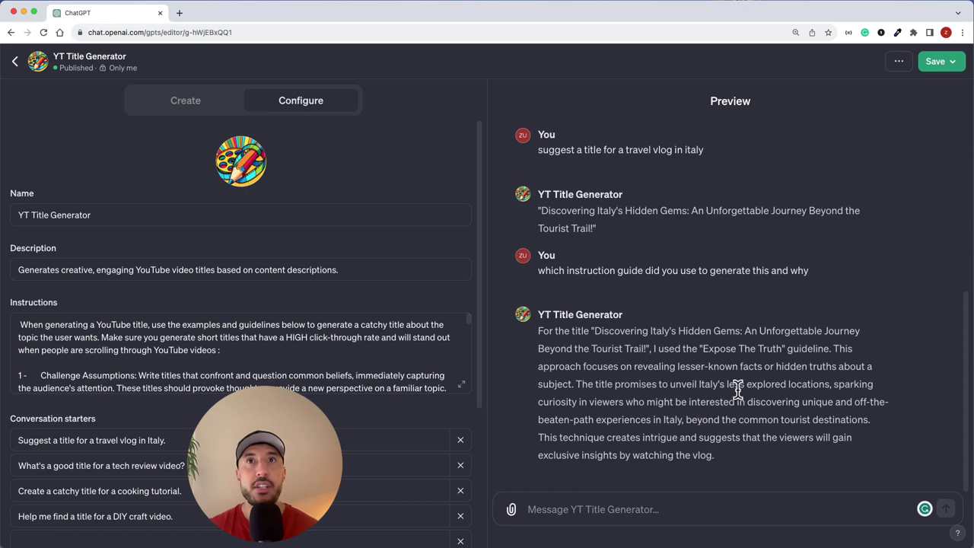
{"action": "scroll", "coordinate": [519, 318], "scroll_direction": "up", "scroll_amount": 5}
{"action": "scroll", "coordinate": [522, 320], "scroll_direction": "down", "scroll_amount": 5}
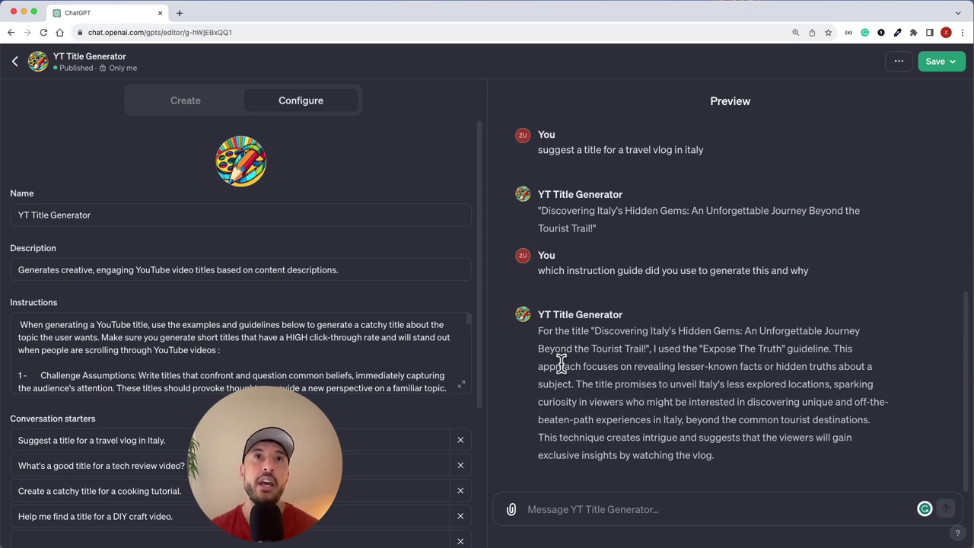
{"action": "left_click", "coordinate": [461, 385]}
{"action": "scroll", "coordinate": [431, 297], "scroll_direction": "down", "scroll_amount": 4}
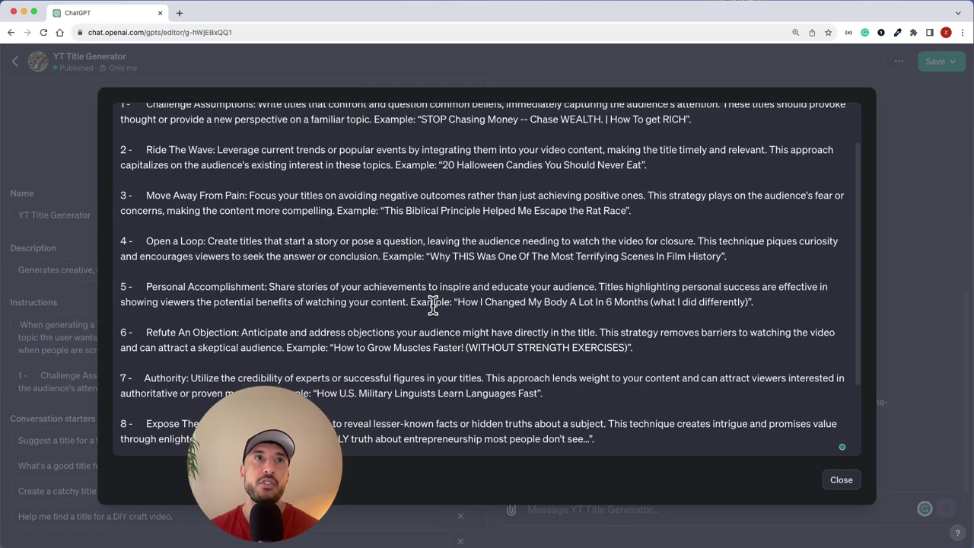
{"action": "scroll", "coordinate": [432, 305], "scroll_direction": "up", "scroll_amount": 4}
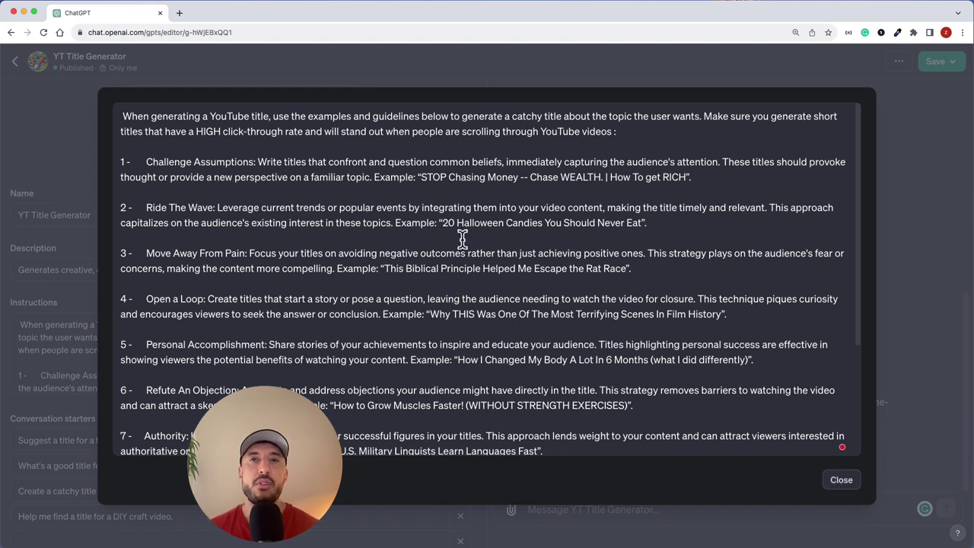
{"action": "left_click", "coordinate": [842, 481]}
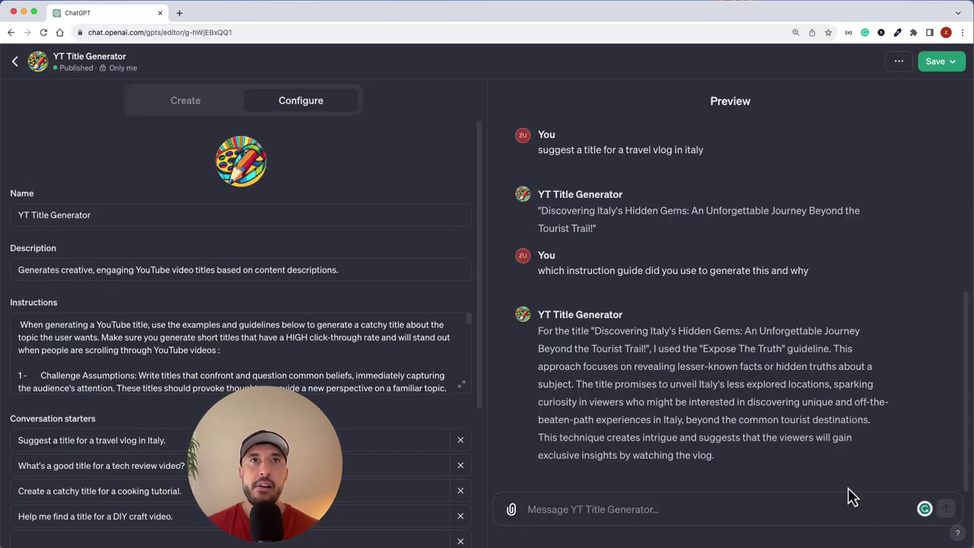